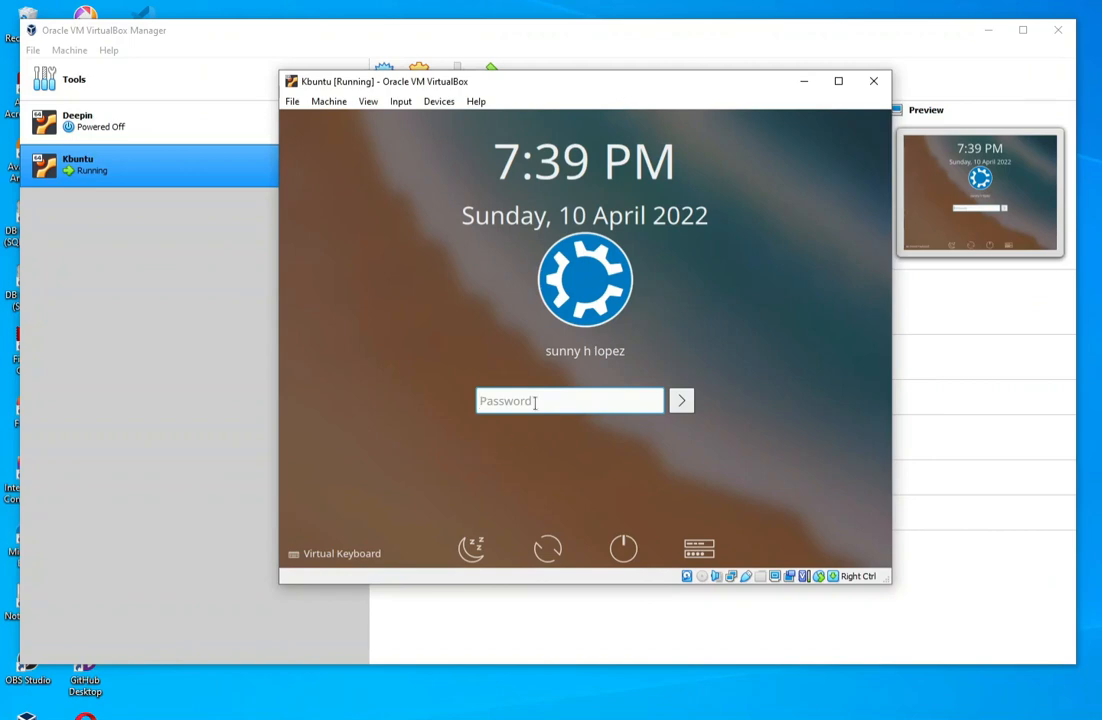
# - Log in to the Kbuntu guest system with the account password
pyautogui.write('•••••••')
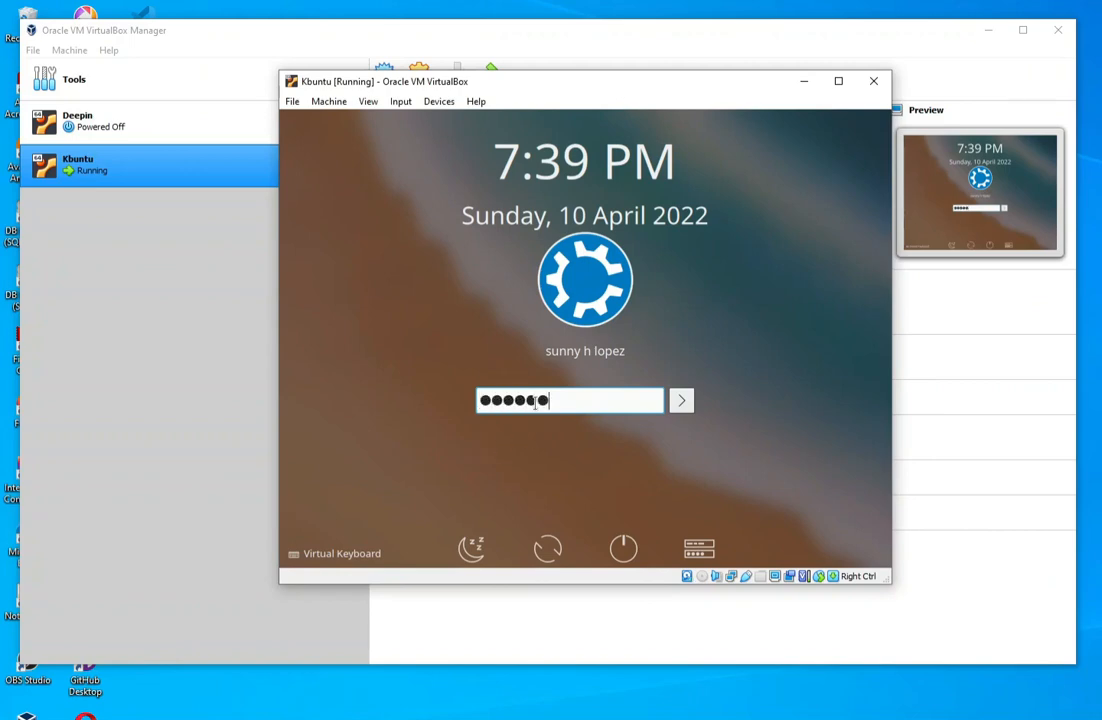
pyautogui.press('Return')
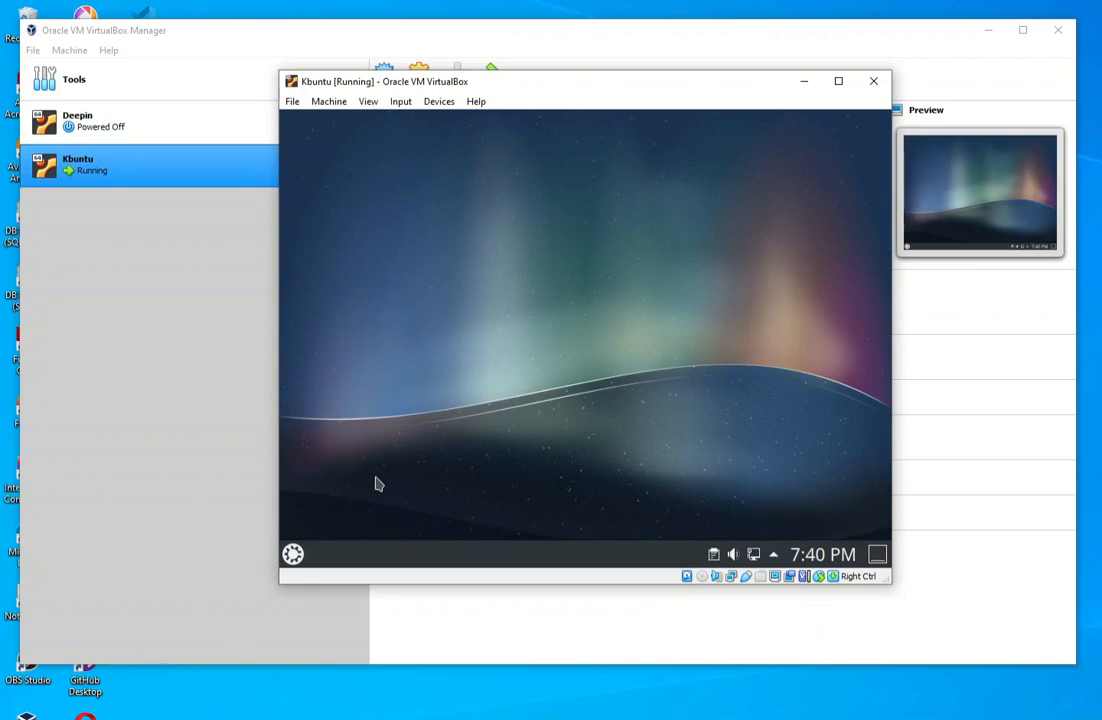
# - Search the guest's application launcher for "display" and open Display Configuration
pyautogui.click(293, 554)
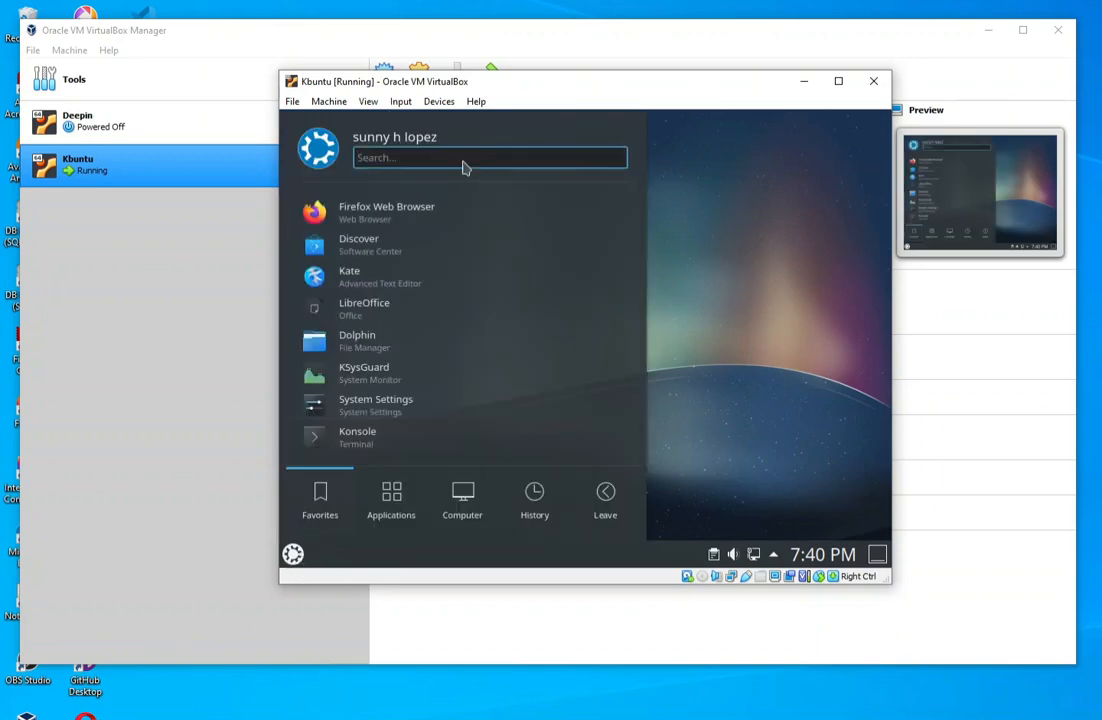
pyautogui.write('d')
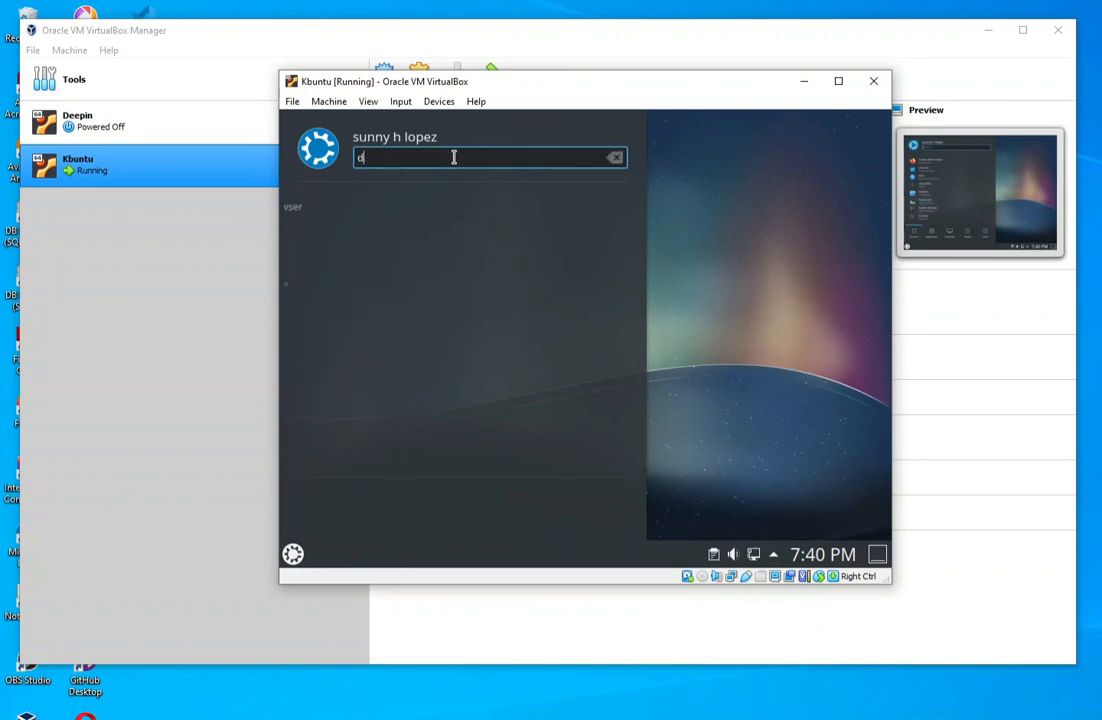
pyautogui.write('isplay')
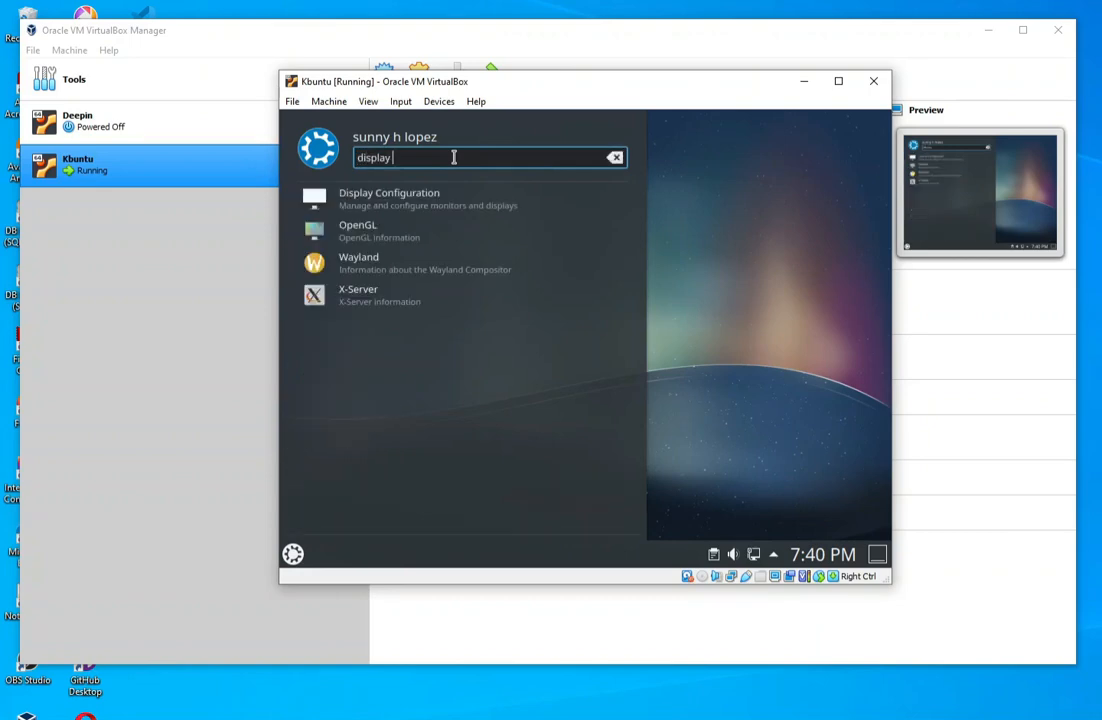
pyautogui.click(448, 205)
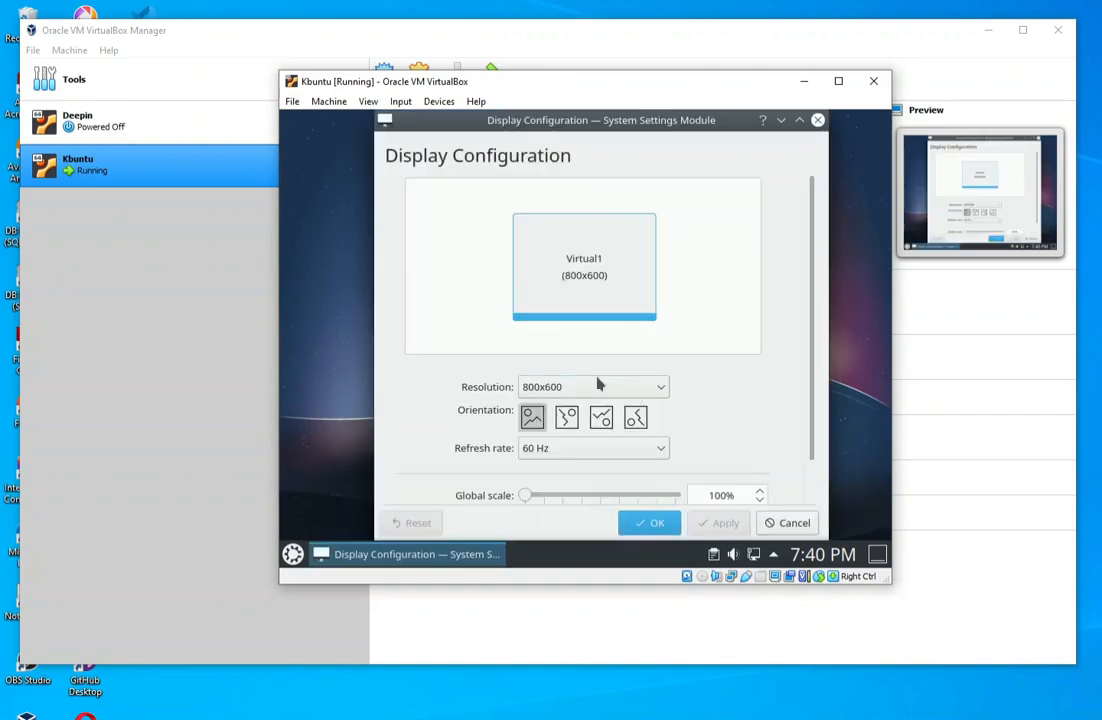
# - Try to apply a 1024x768 resolution to the guest display and reposition the virtual machine window
pyautogui.click(665, 393)
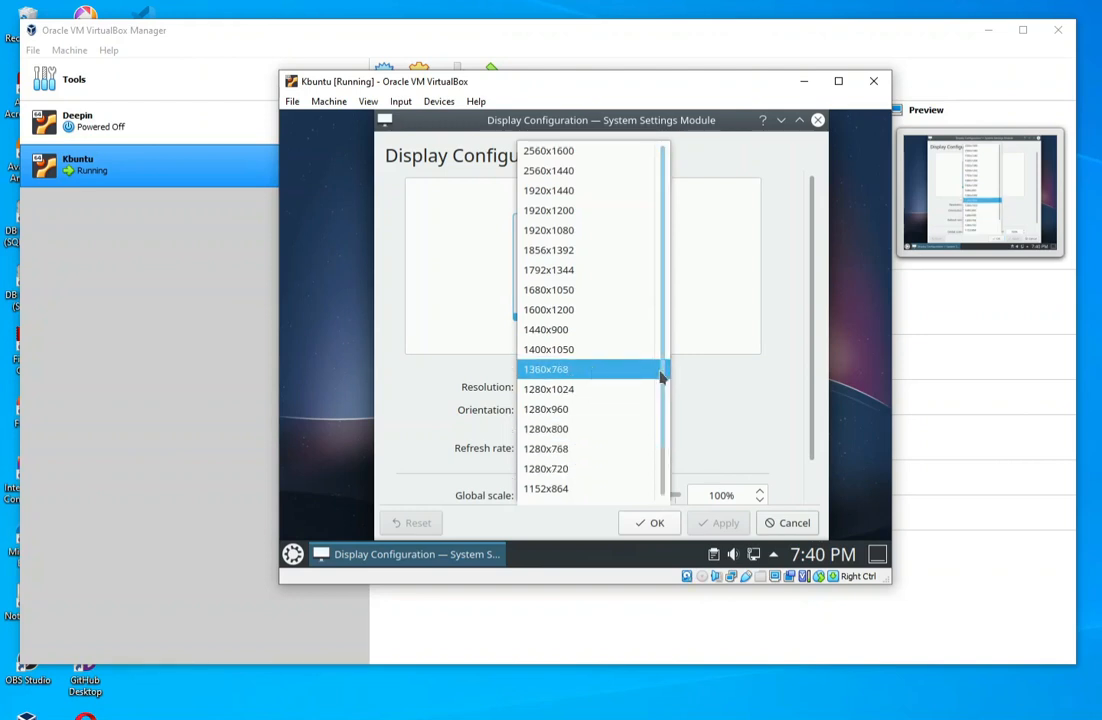
pyautogui.moveTo(662, 374); pyautogui.dragTo(658, 410)
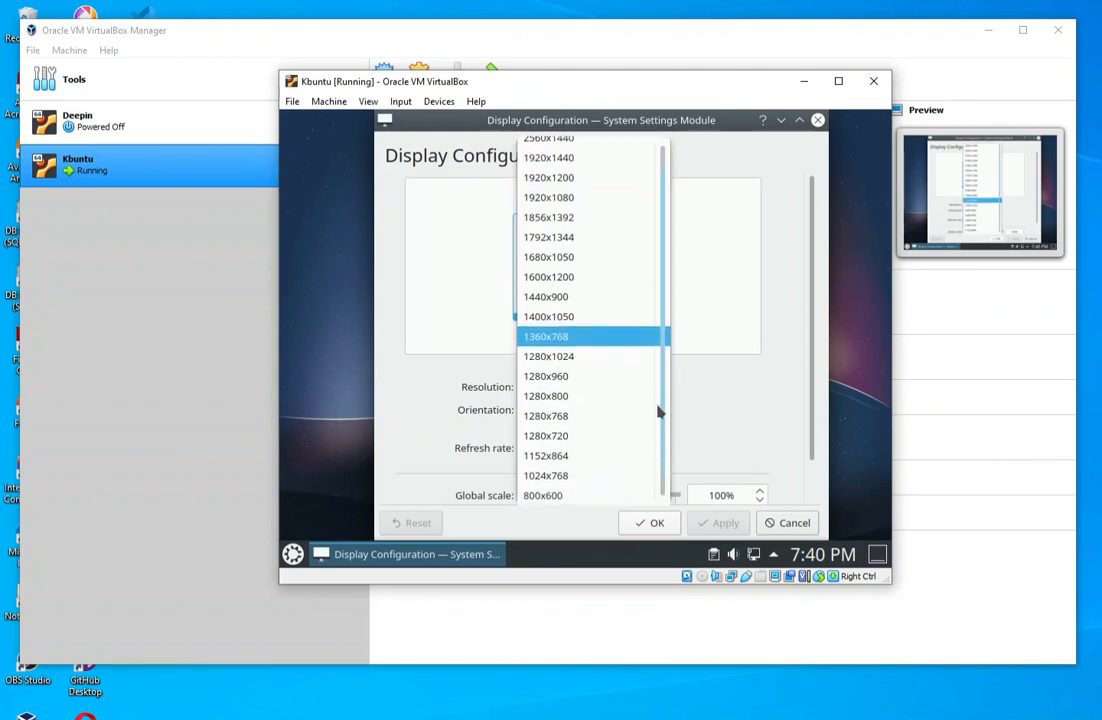
pyautogui.click(566, 475)
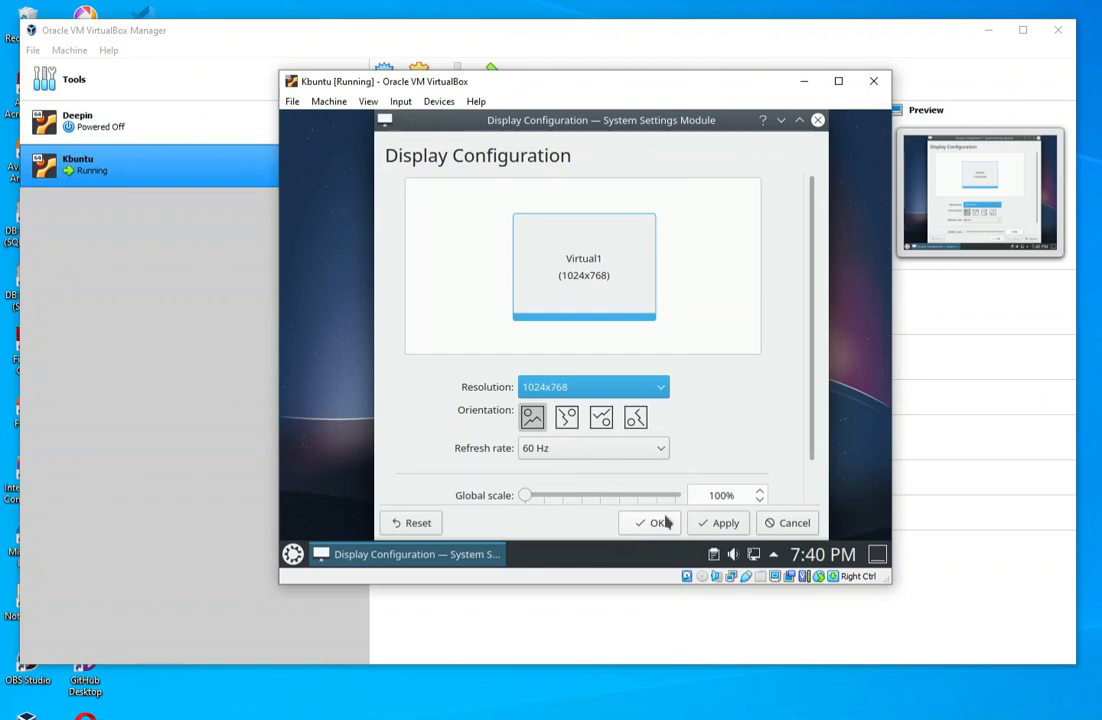
pyautogui.click(726, 524)
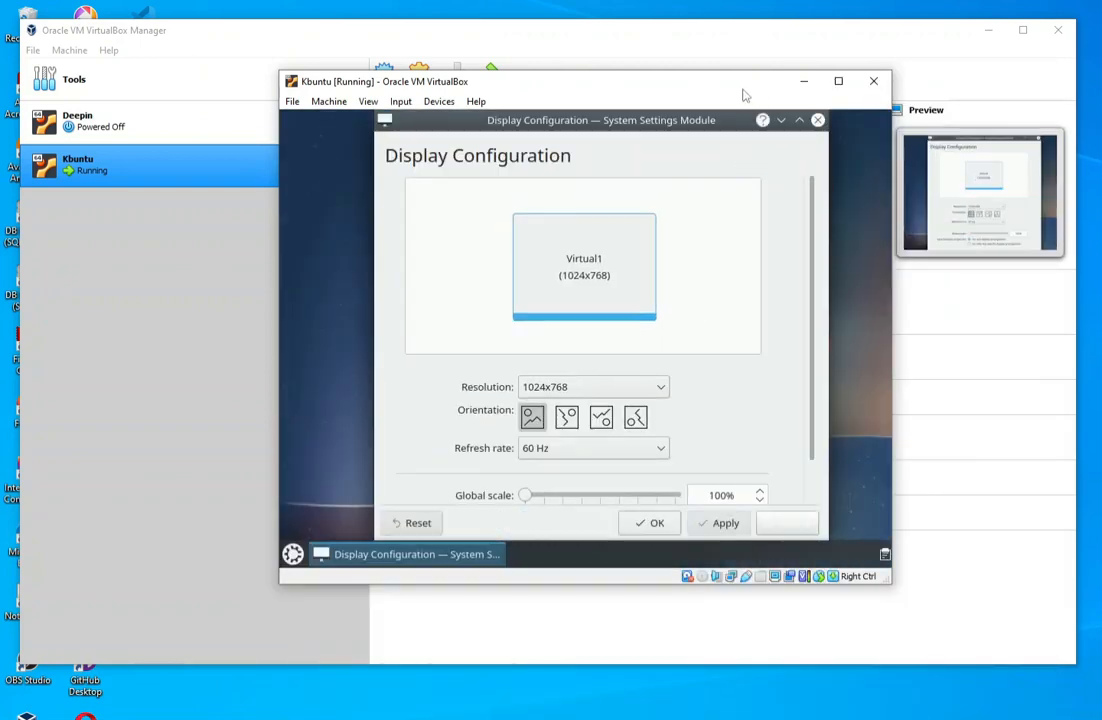
pyautogui.moveTo(743, 92); pyautogui.dragTo(708, 60)
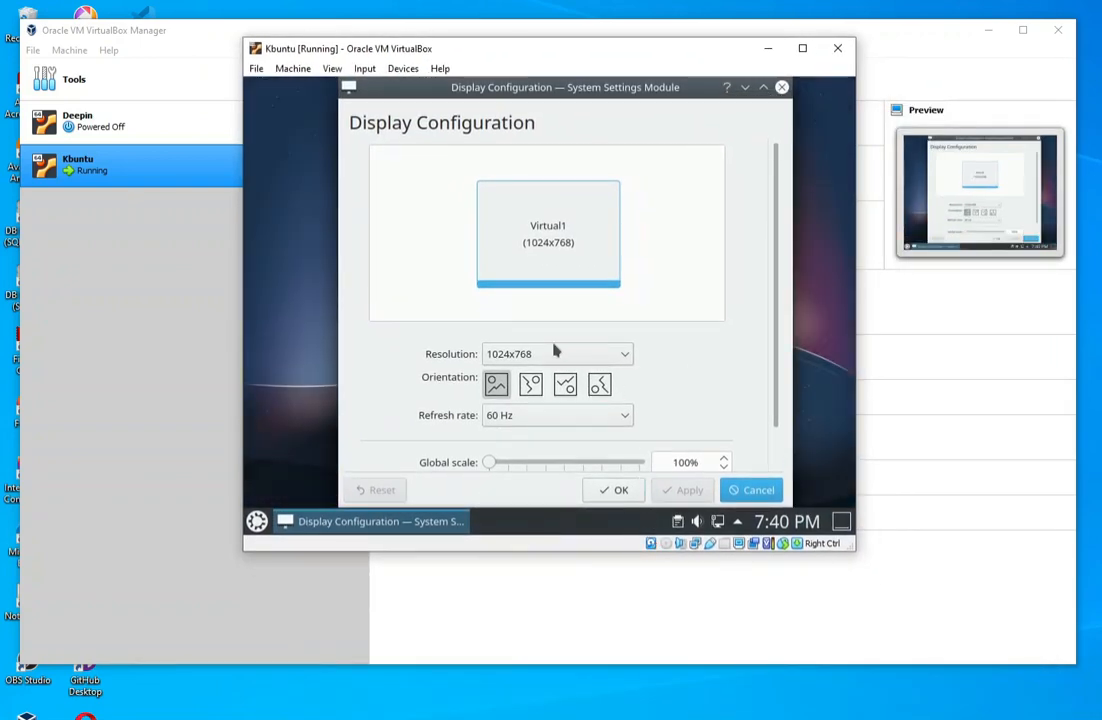
# - Try to apply a 1360x768 resolution to the guest display
pyautogui.click(628, 355)
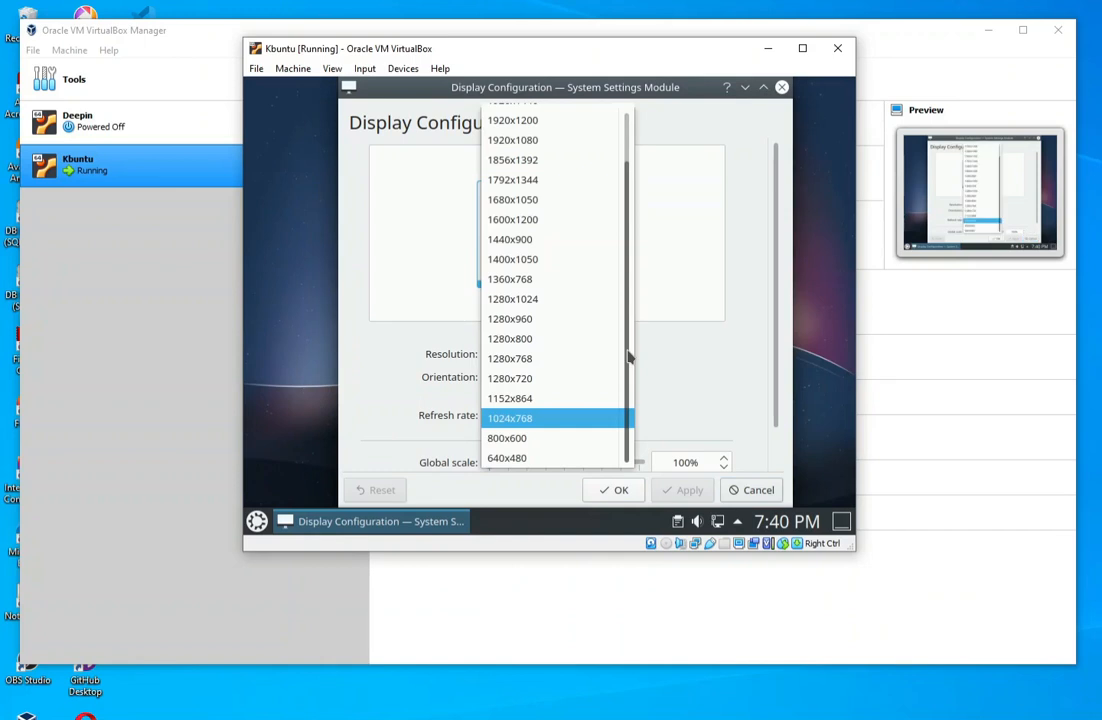
pyautogui.click(517, 289)
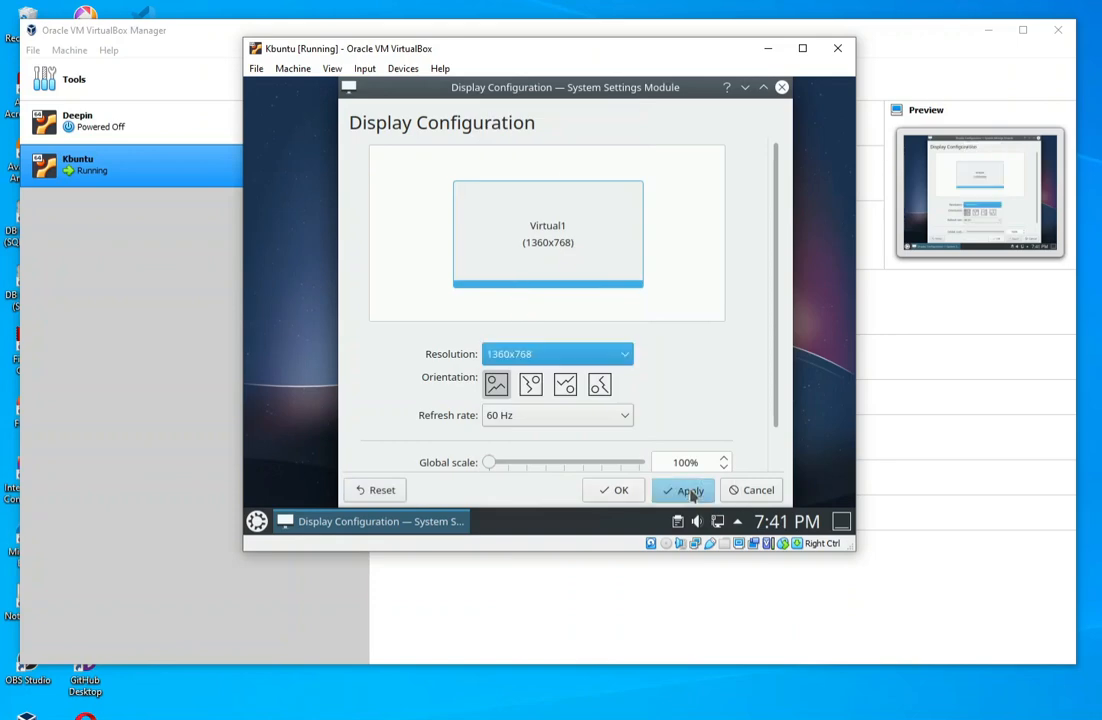
pyautogui.click(690, 492)
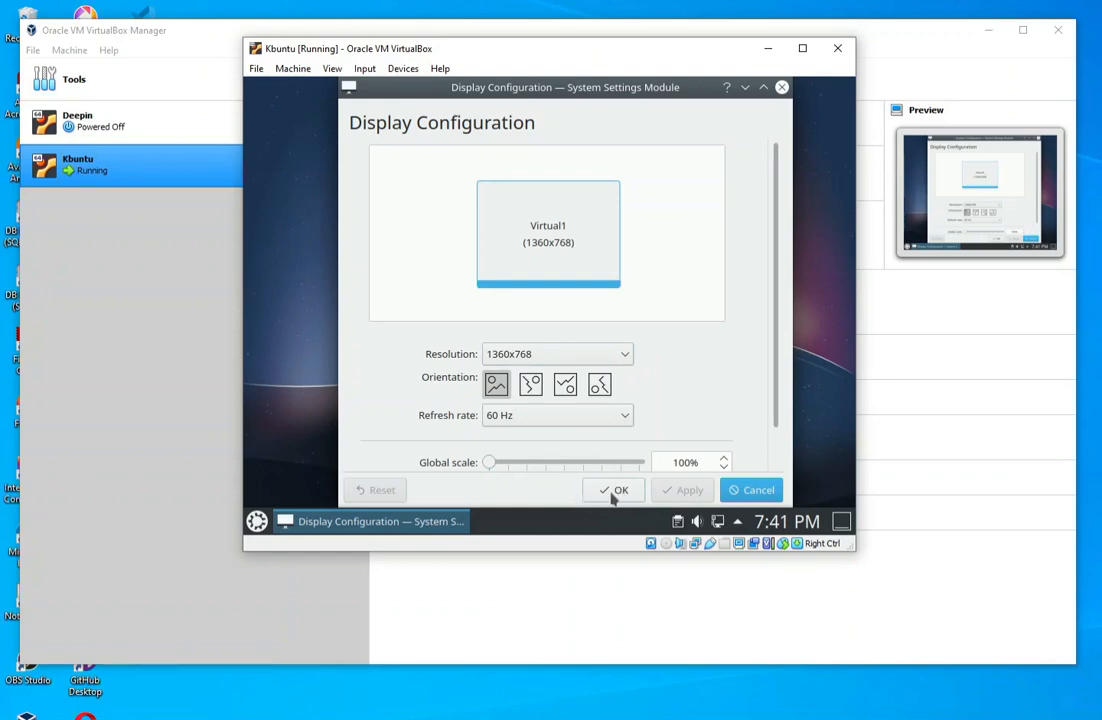
# - Close Display Configuration and shut down the guest system
pyautogui.click(783, 89)
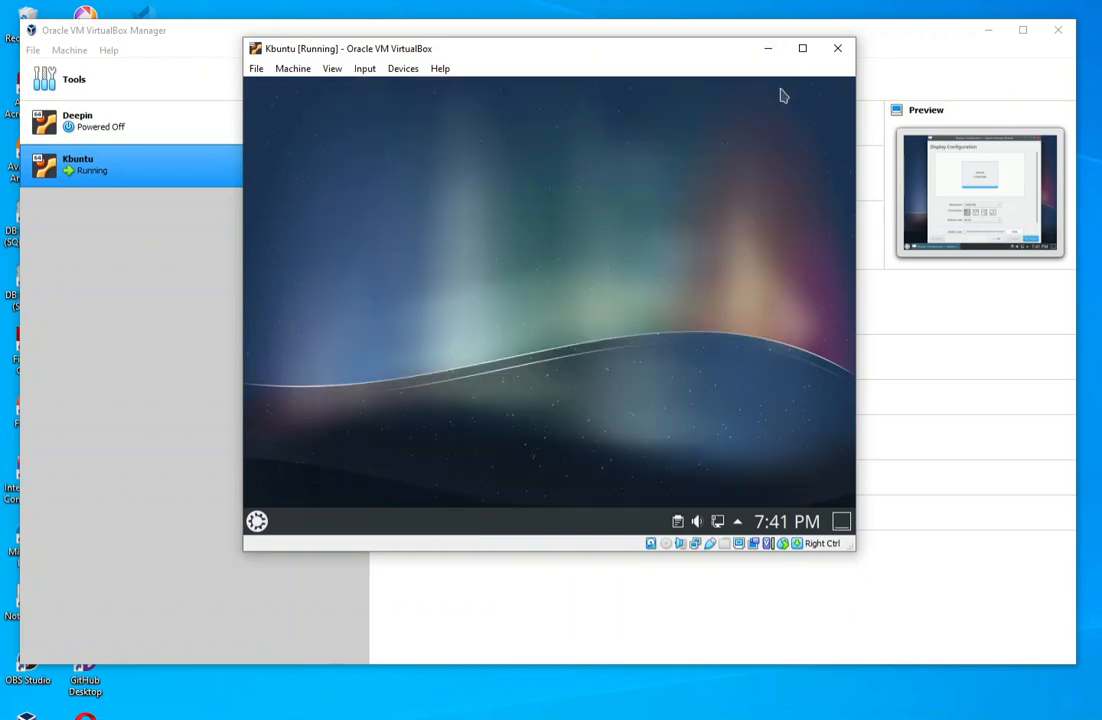
pyautogui.click(258, 522)
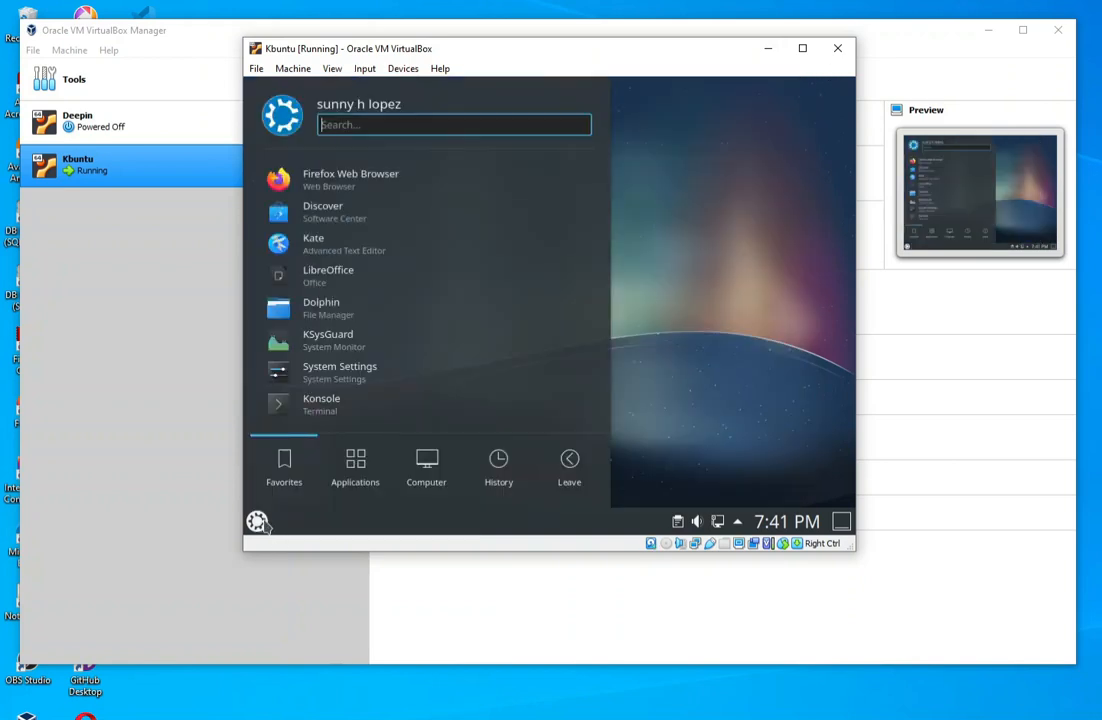
pyautogui.click(570, 468)
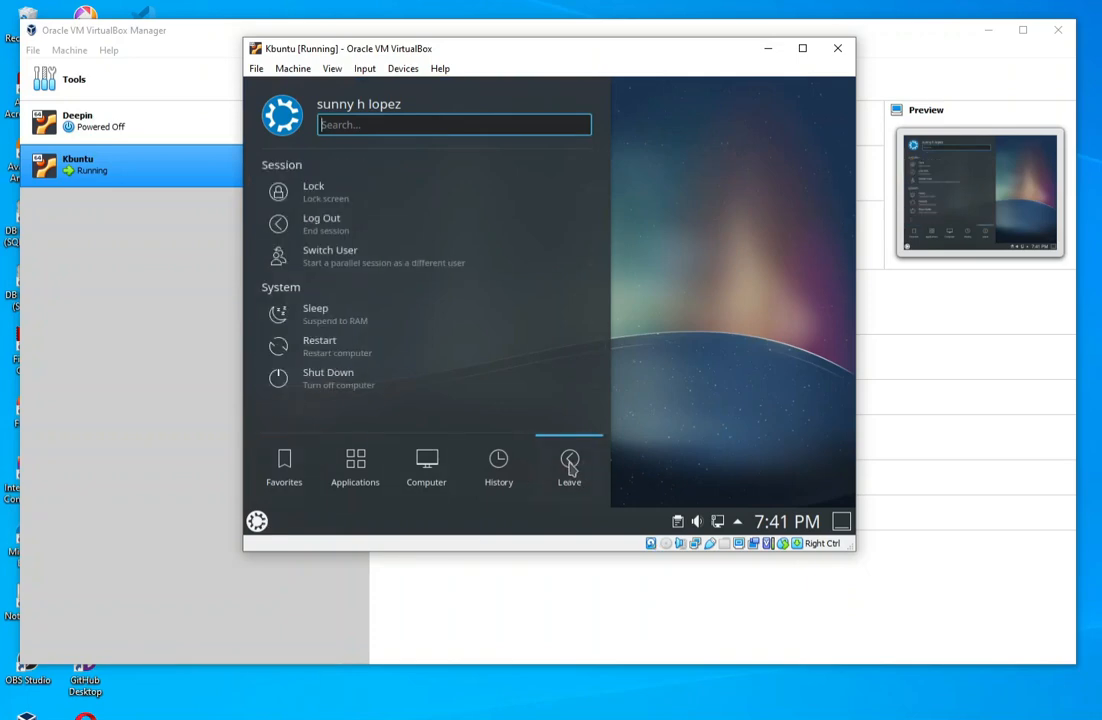
pyautogui.click(327, 386)
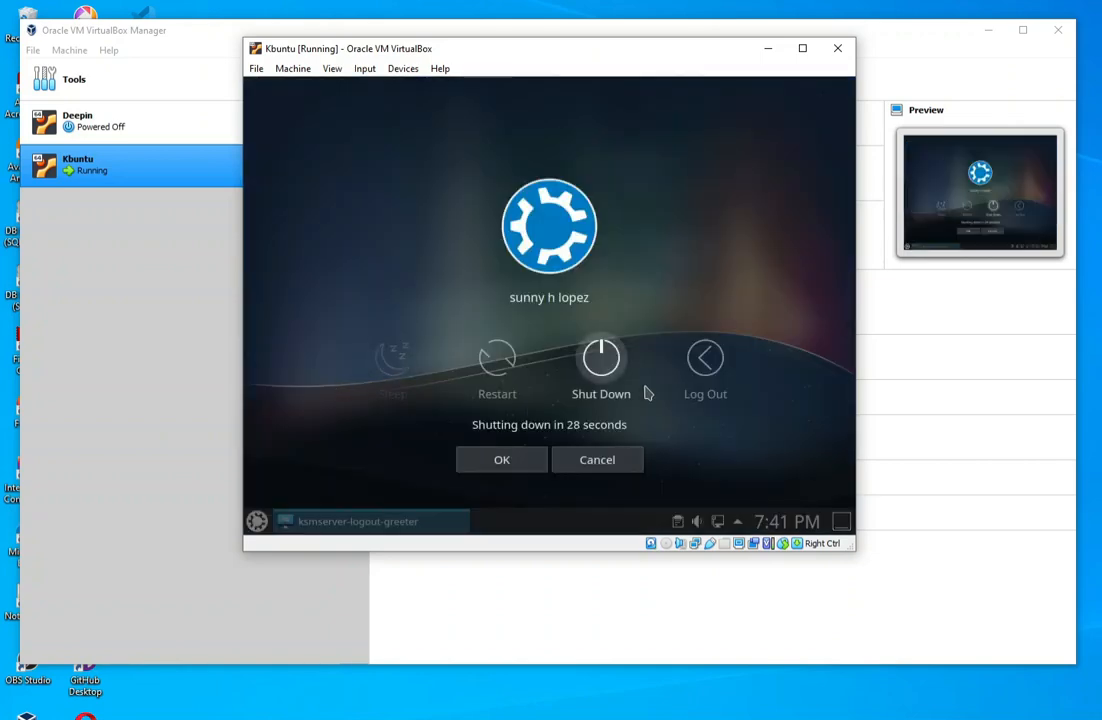
pyautogui.click(601, 362)
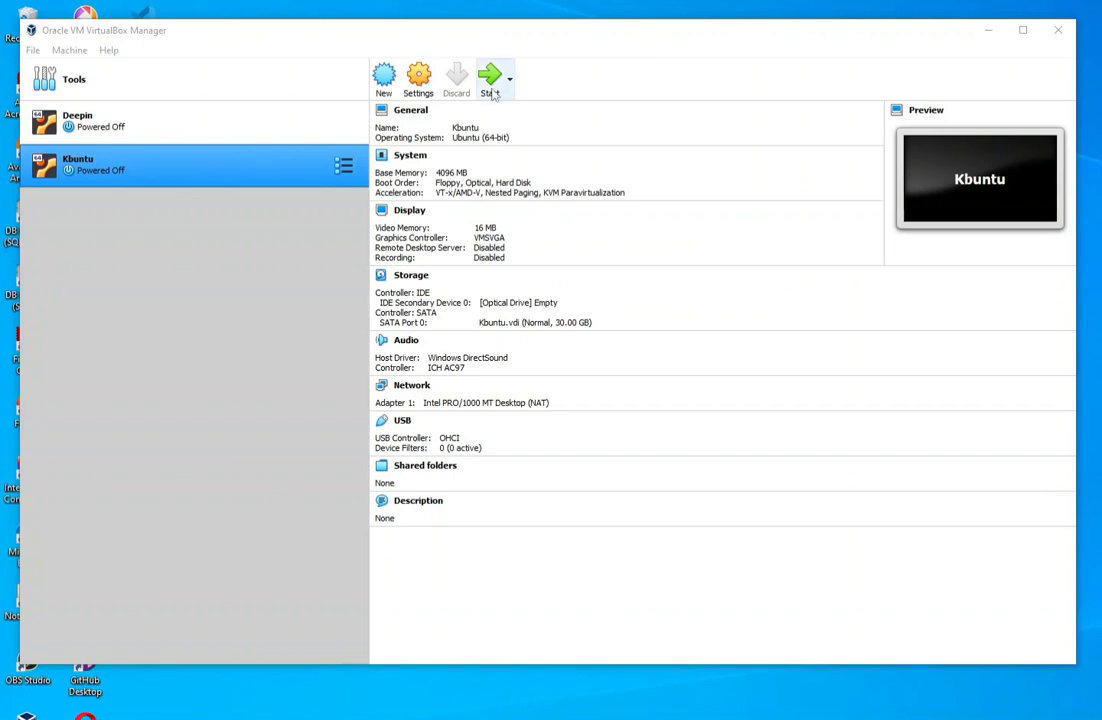
# - Set the Kbuntu machine's graphics controller to VBoxSVGA in its display settings and save the settings
pyautogui.click(420, 80)
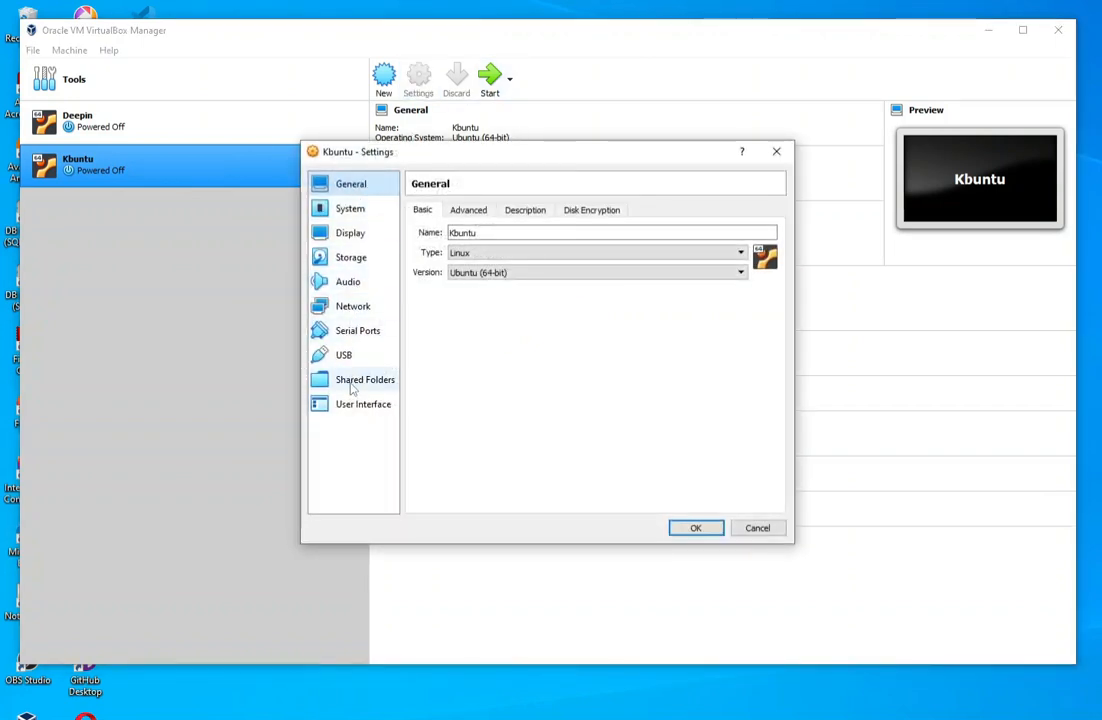
pyautogui.click(350, 233)
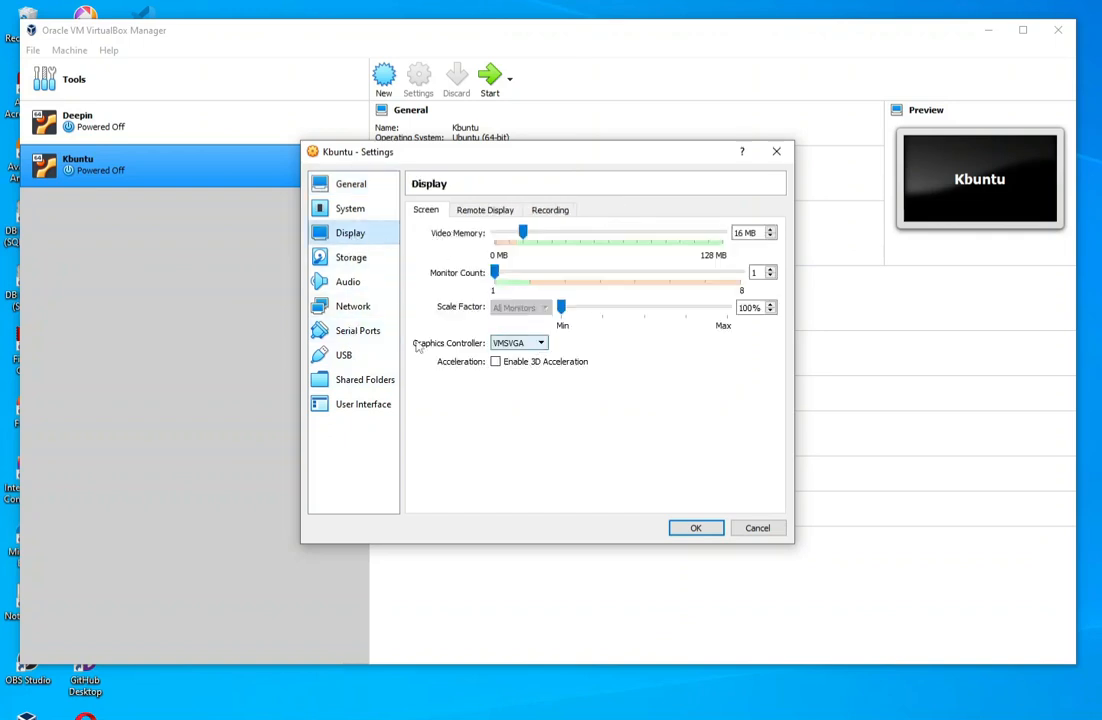
pyautogui.click(539, 344)
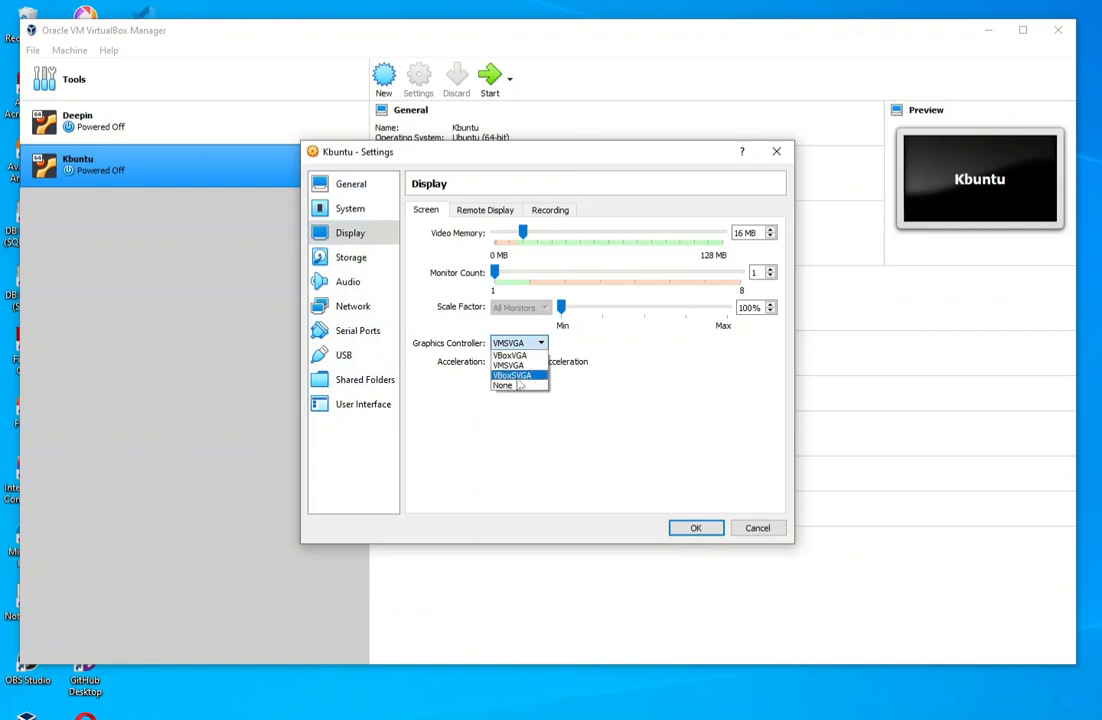
pyautogui.click(510, 376)
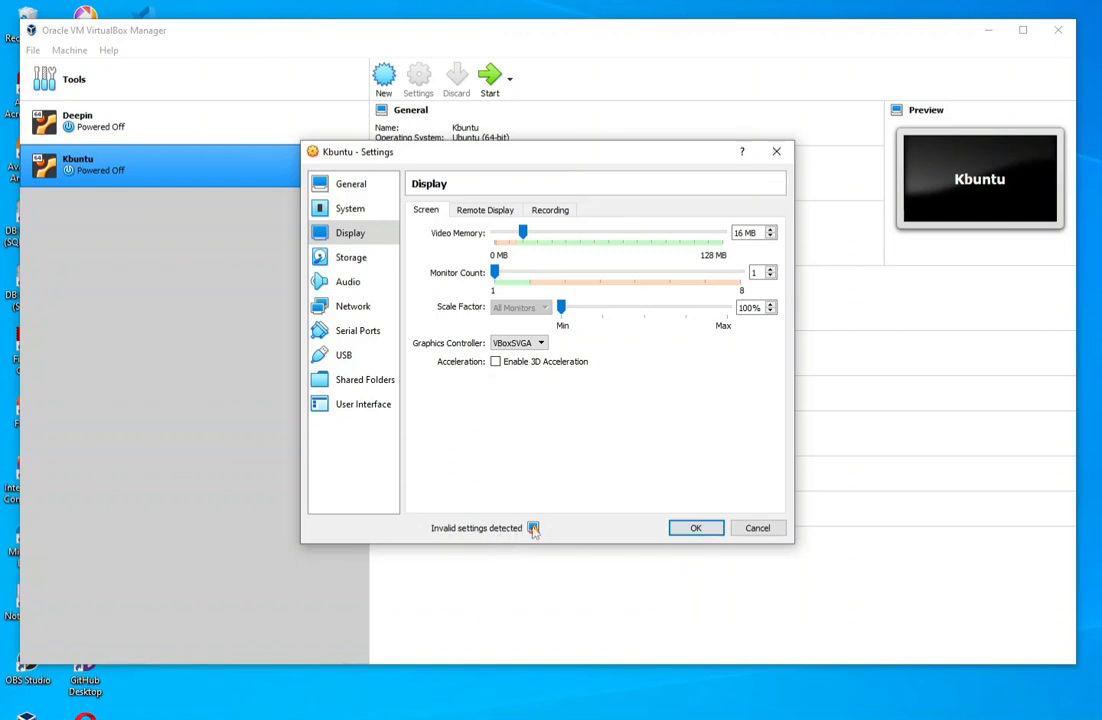
pyautogui.click(703, 532)
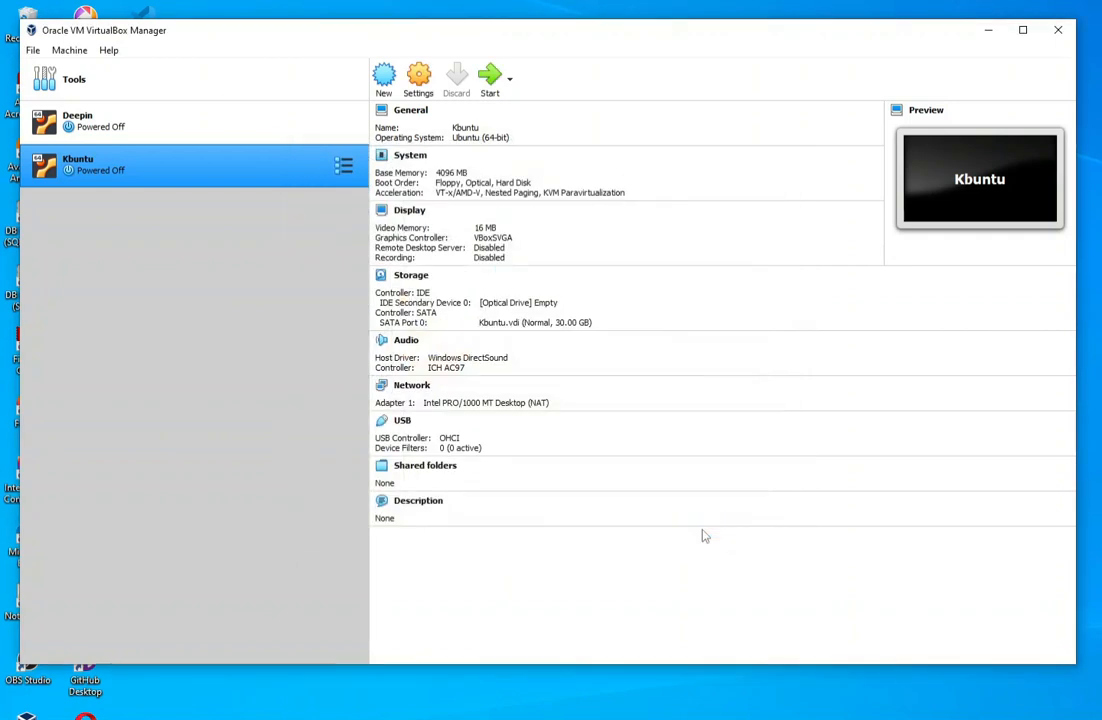
# - Start the Kbuntu virtual machine and log in with the account password
pyautogui.click(489, 80)
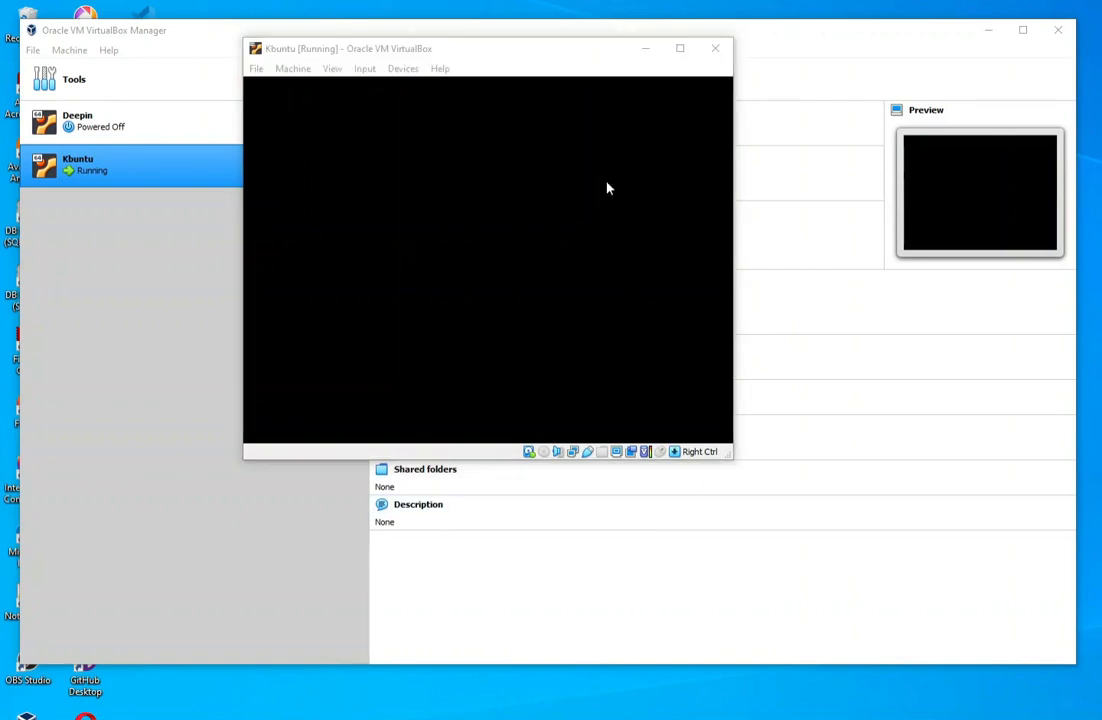
pyautogui.click(541, 49)
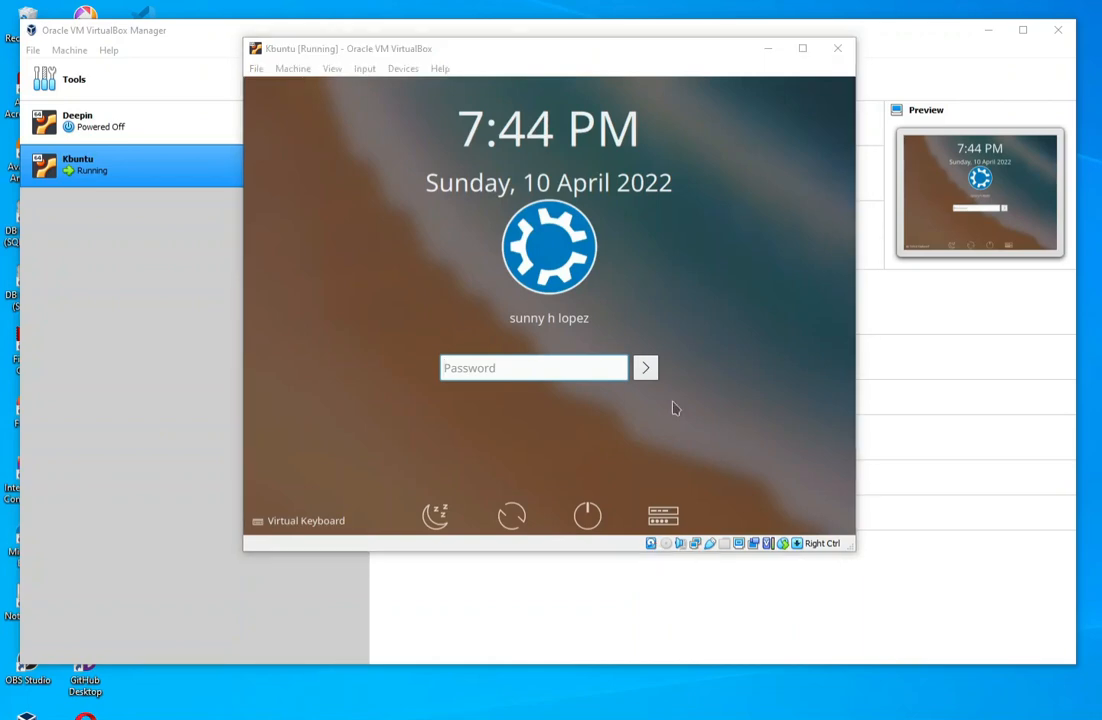
pyautogui.click(556, 372)
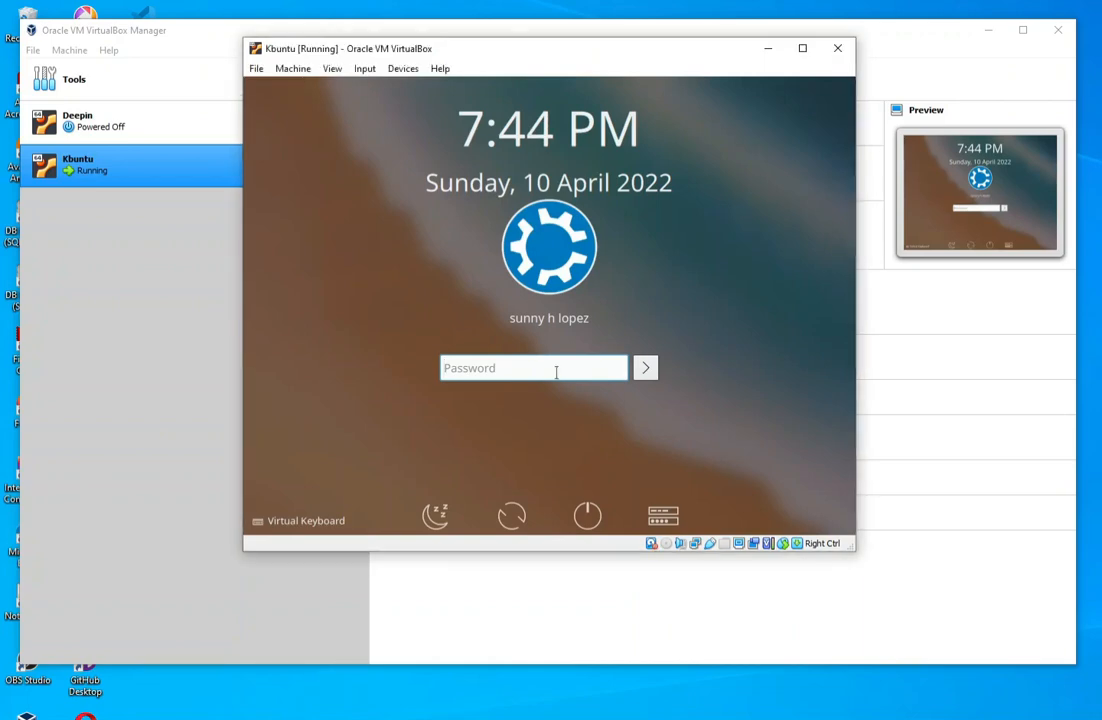
pyautogui.write('*******')
pyautogui.press('Return')
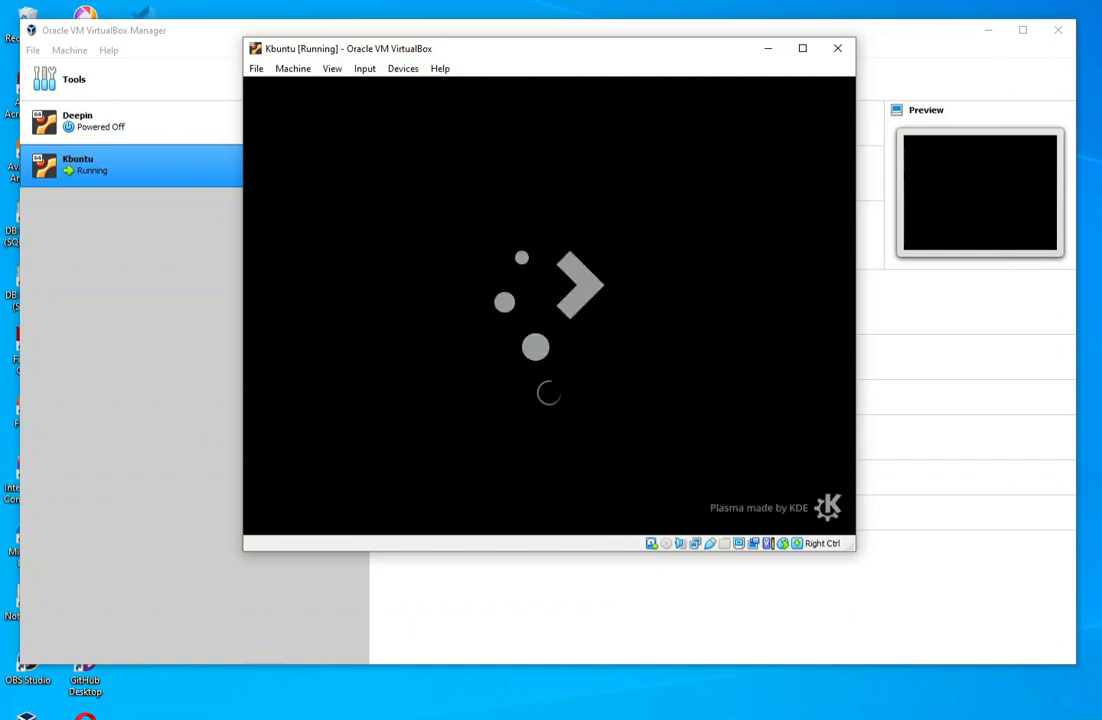
# - Reposition the virtual machine window, search the guest's application launcher for "display", and open Display Configuration
pyautogui.moveTo(660, 50); pyautogui.dragTo(567, 48)
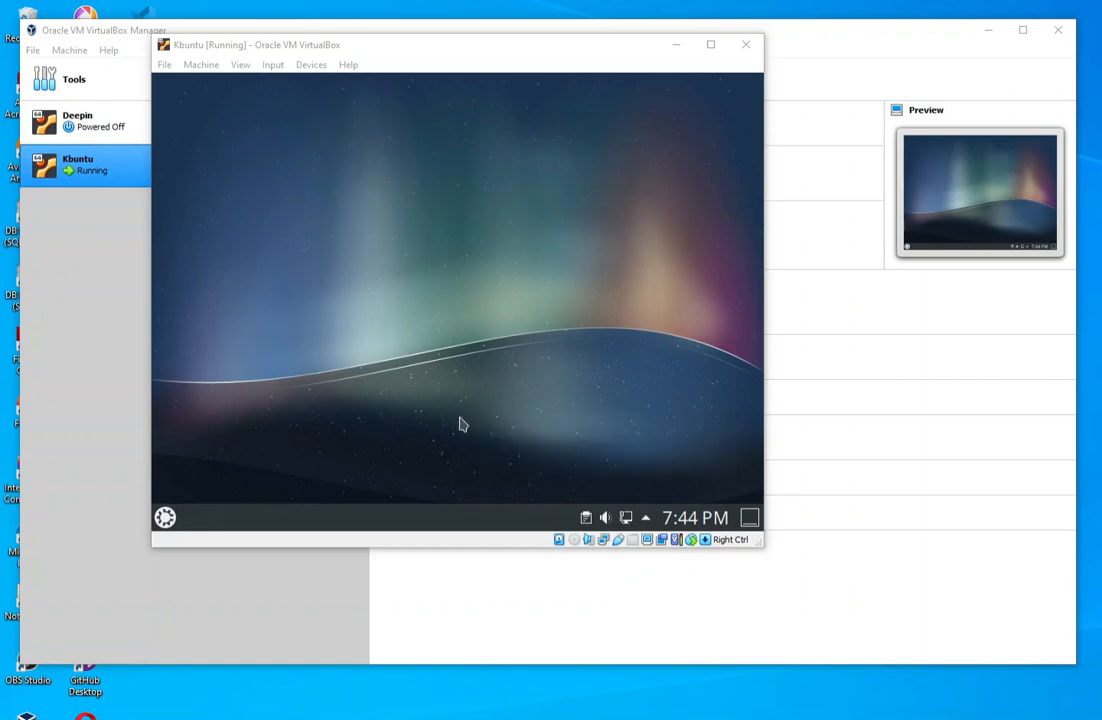
pyautogui.click(165, 518)
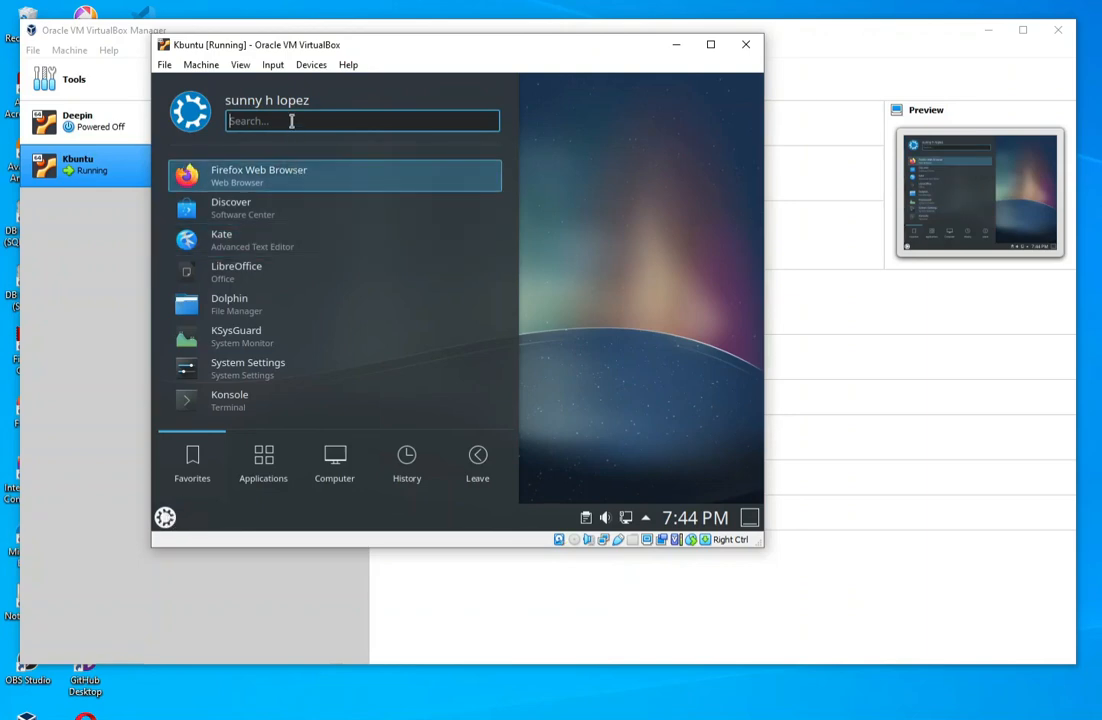
pyautogui.write('di')
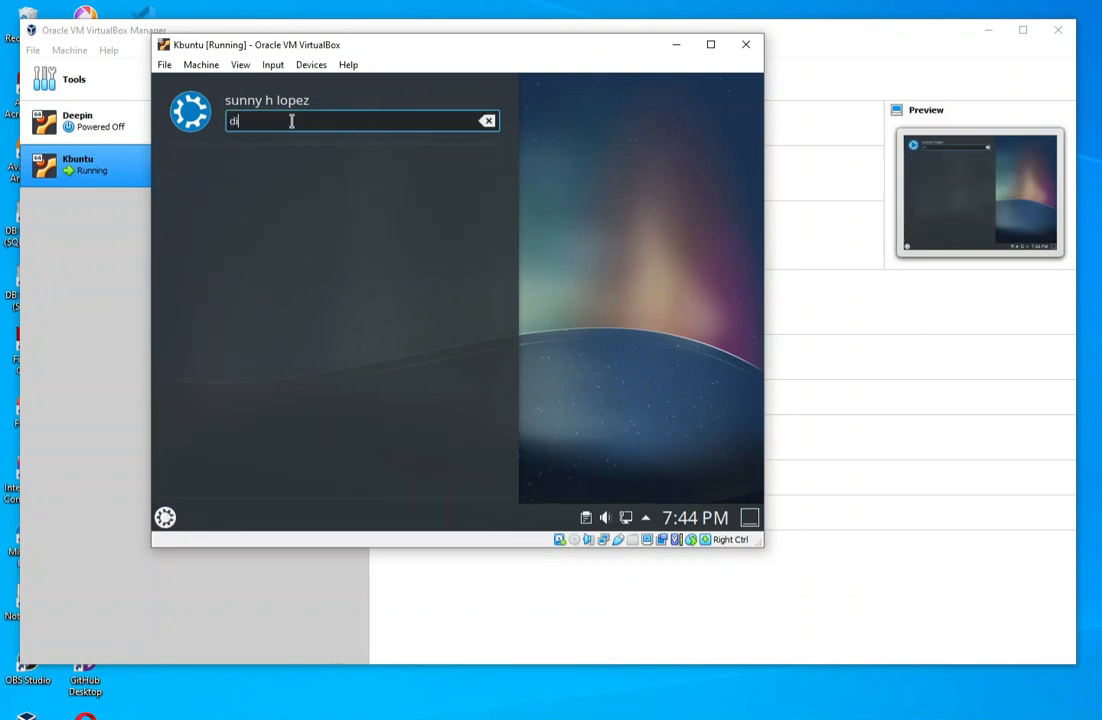
pyautogui.write('splay')
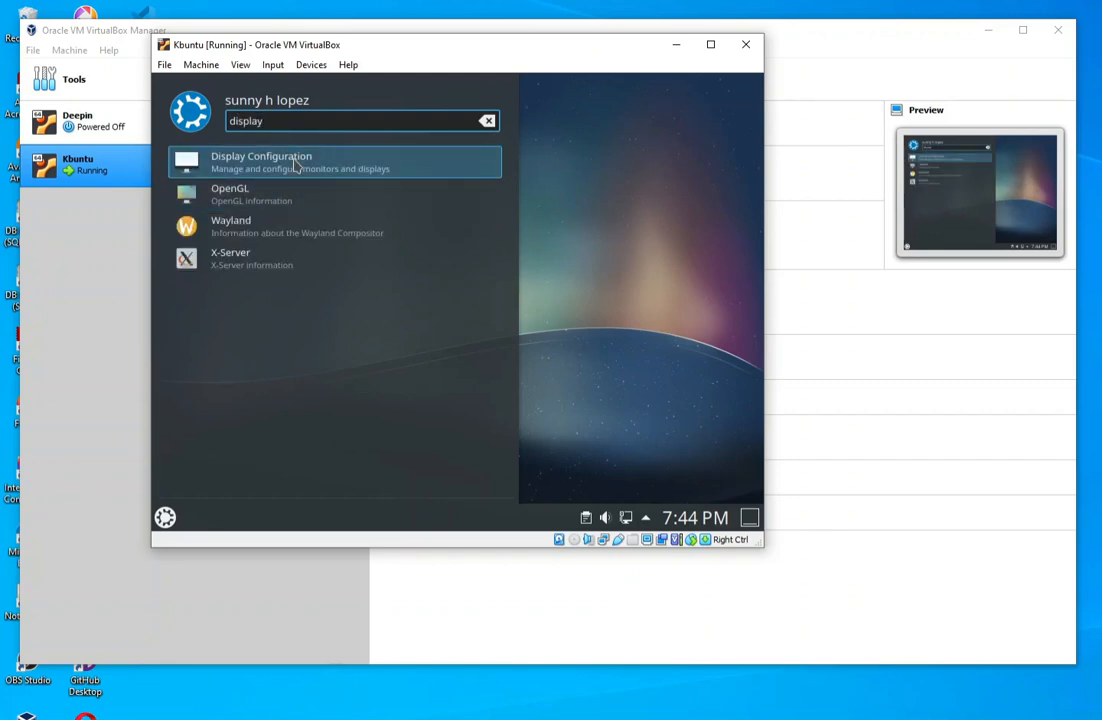
pyautogui.click(294, 165)
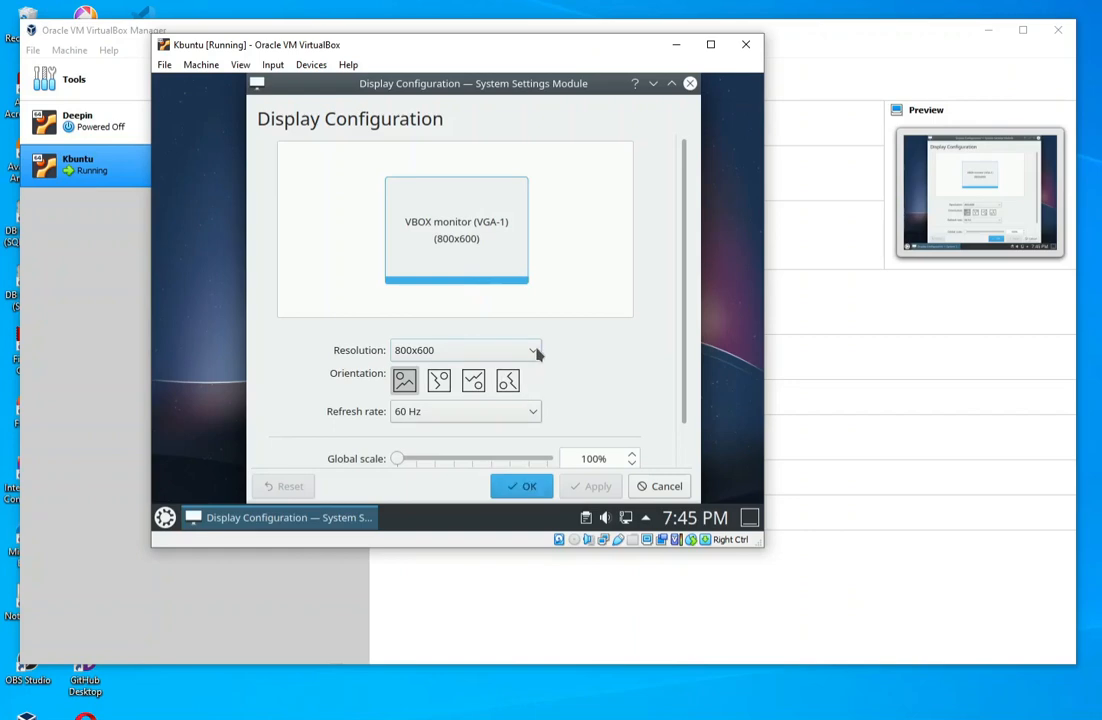
# - Set the VBOX monitor's resolution to 1024x768 and apply it
pyautogui.click(537, 354)
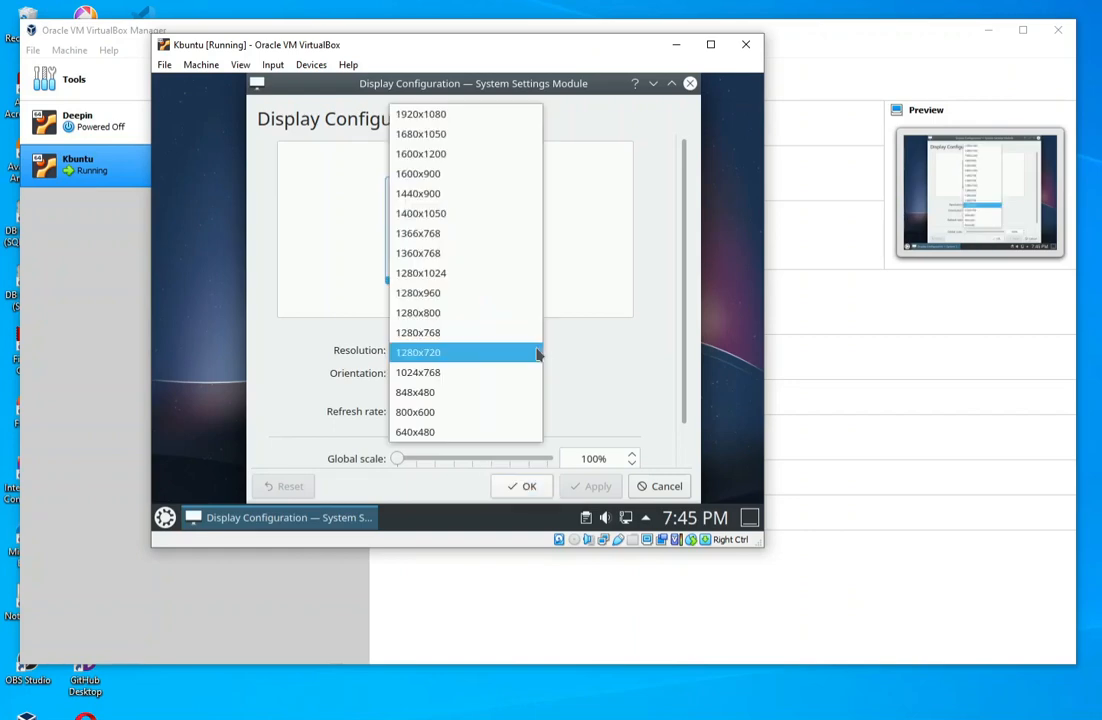
pyautogui.click(432, 372)
pyautogui.click(598, 487)
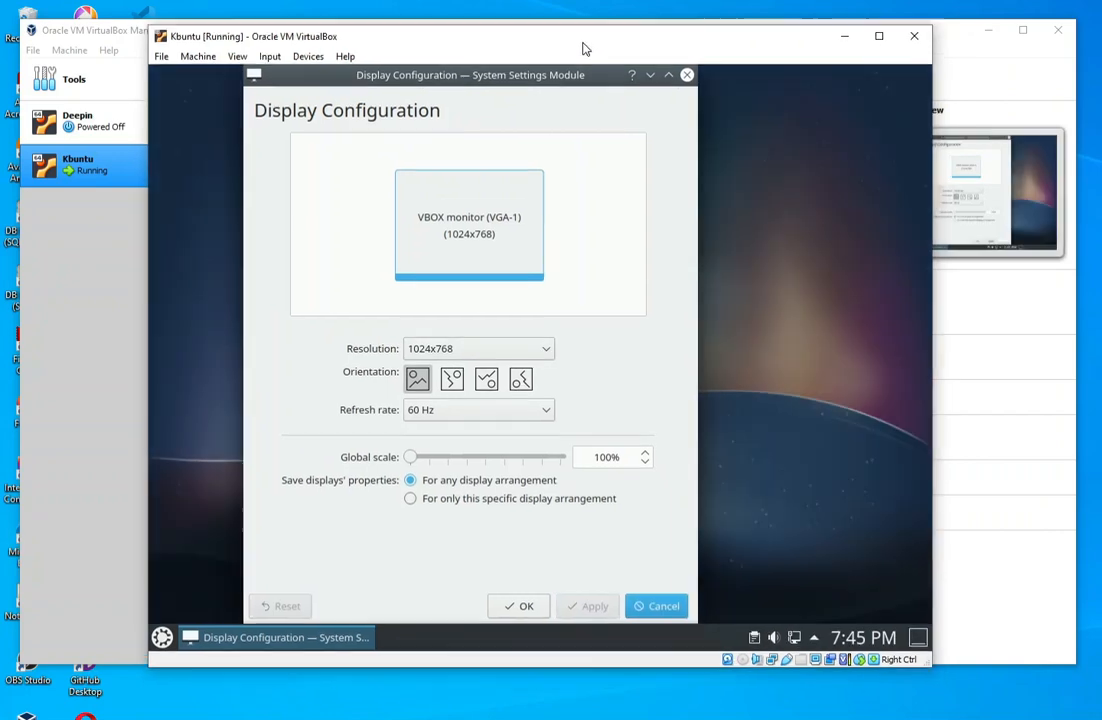
# - Accept and close Display Configuration, and reopen it by searching the guest's application launcher for "display"
pyautogui.moveTo(585, 48); pyautogui.dragTo(583, 30)
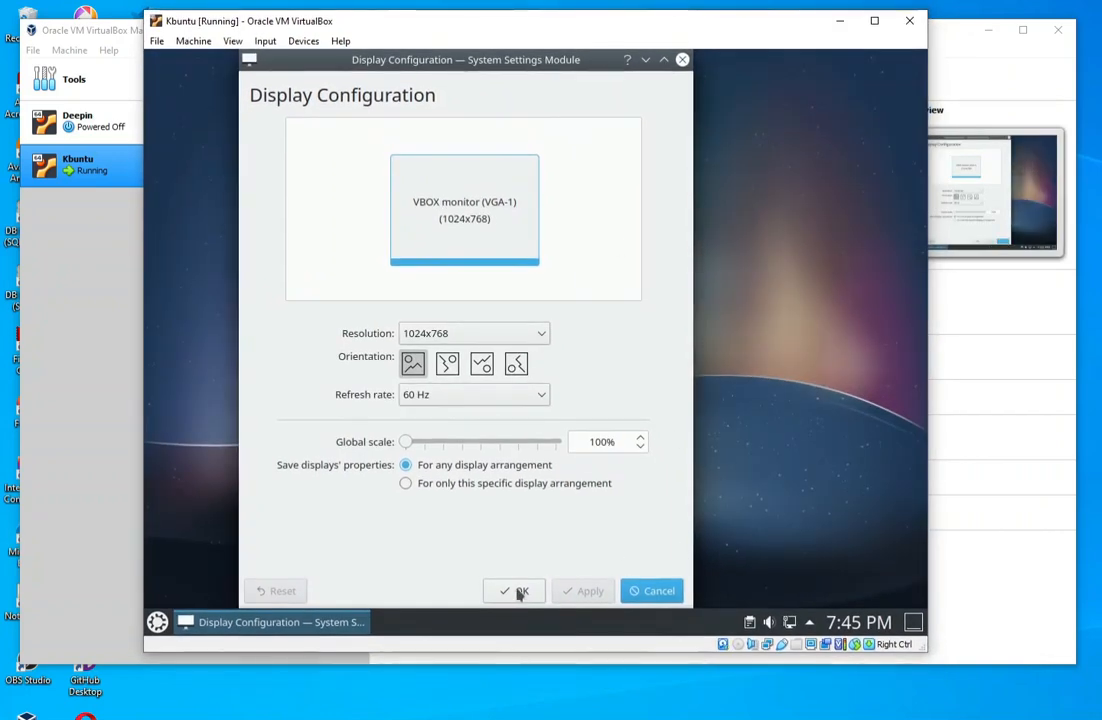
pyautogui.click(519, 593)
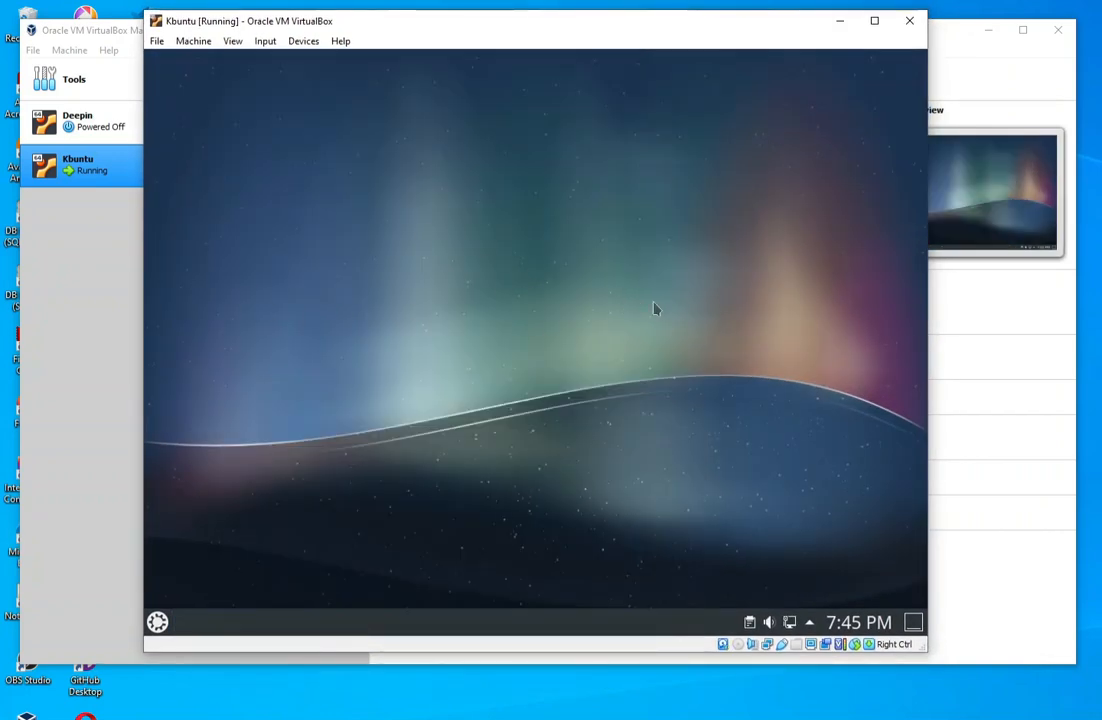
pyautogui.click(158, 622)
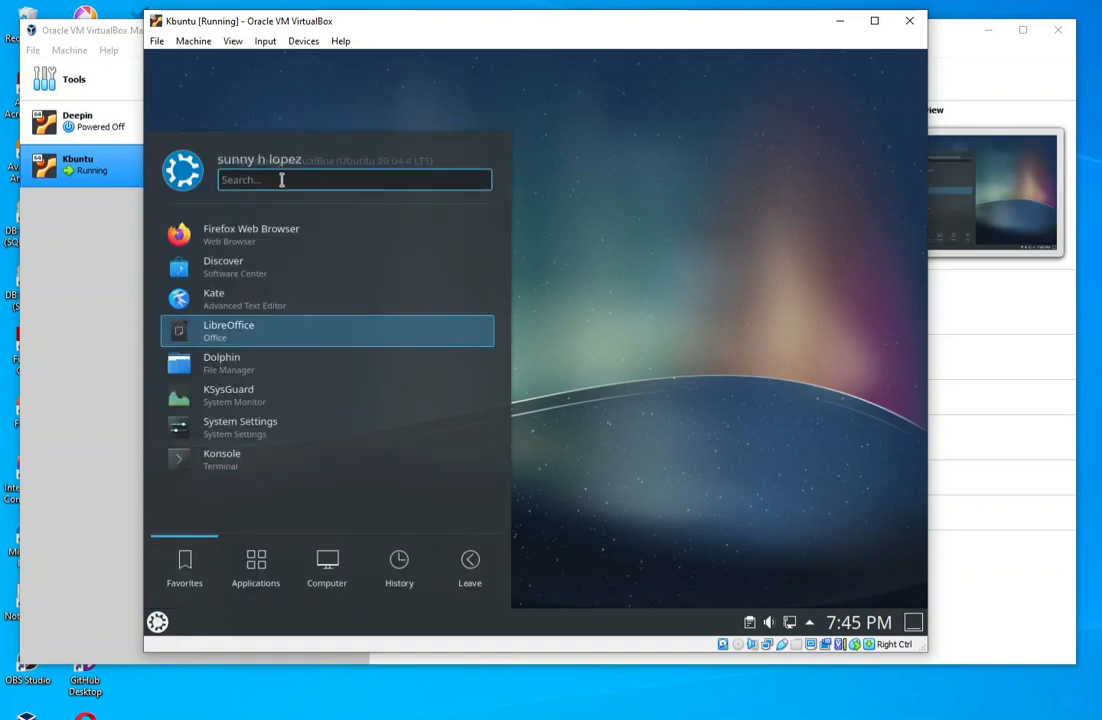
pyautogui.write('display')
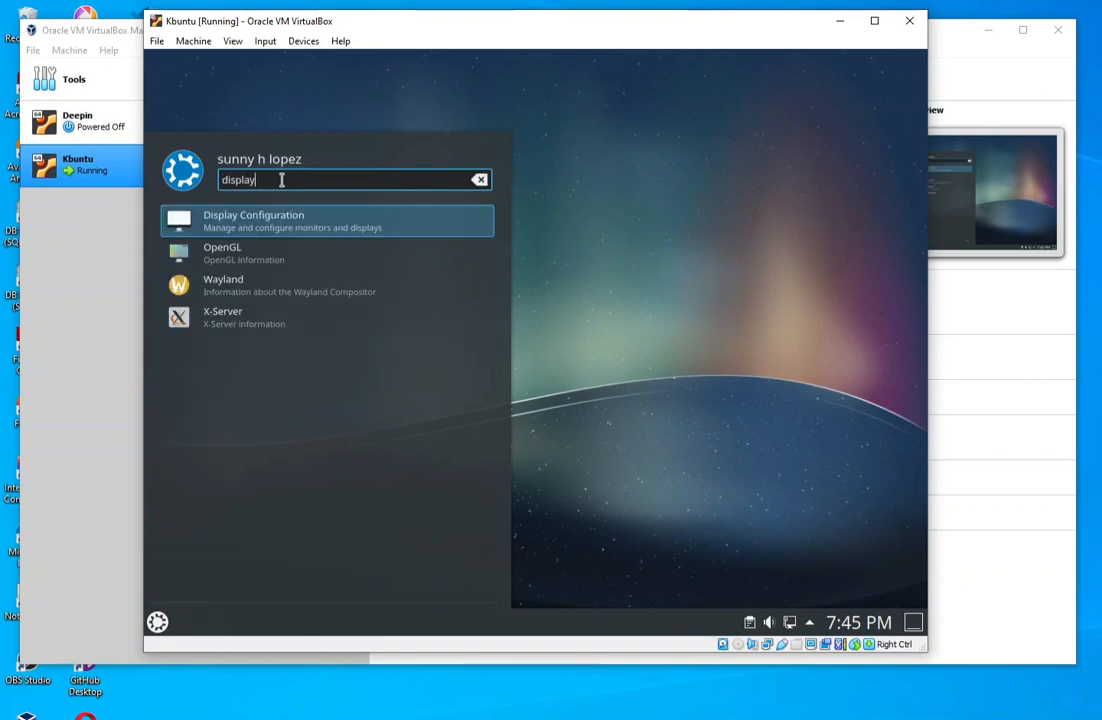
pyautogui.click(279, 218)
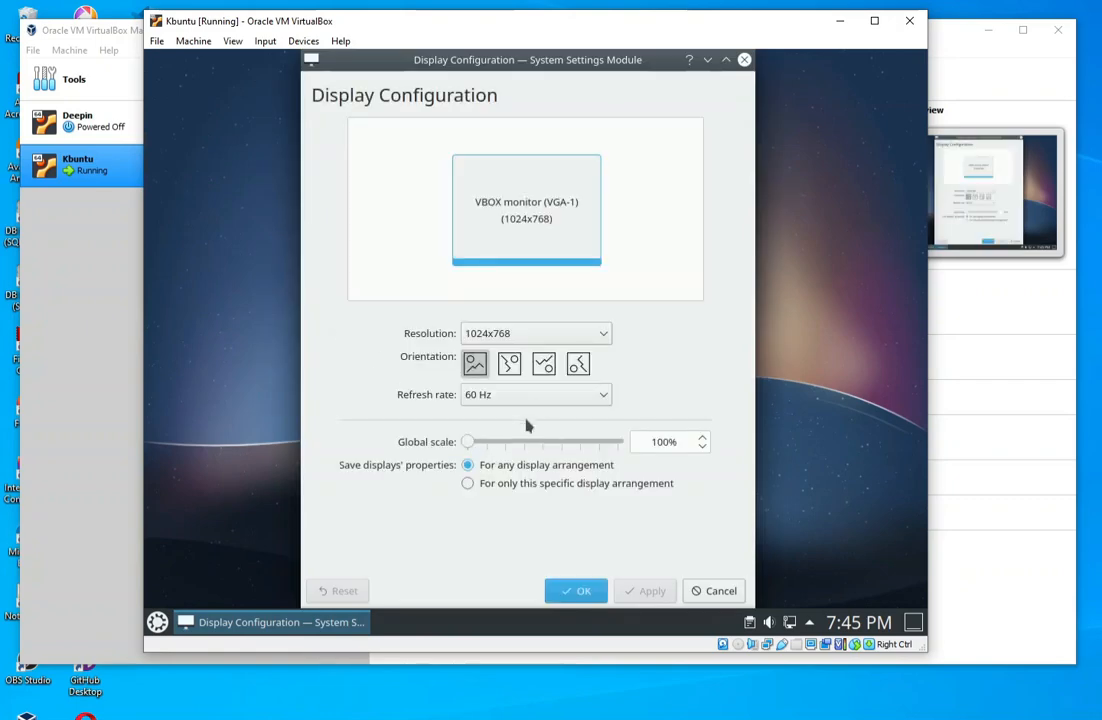
# - Set the VBOX monitor's resolution to 1440x900, apply it, and shift the virtual machine window until its window controls are visible
pyautogui.click(548, 334)
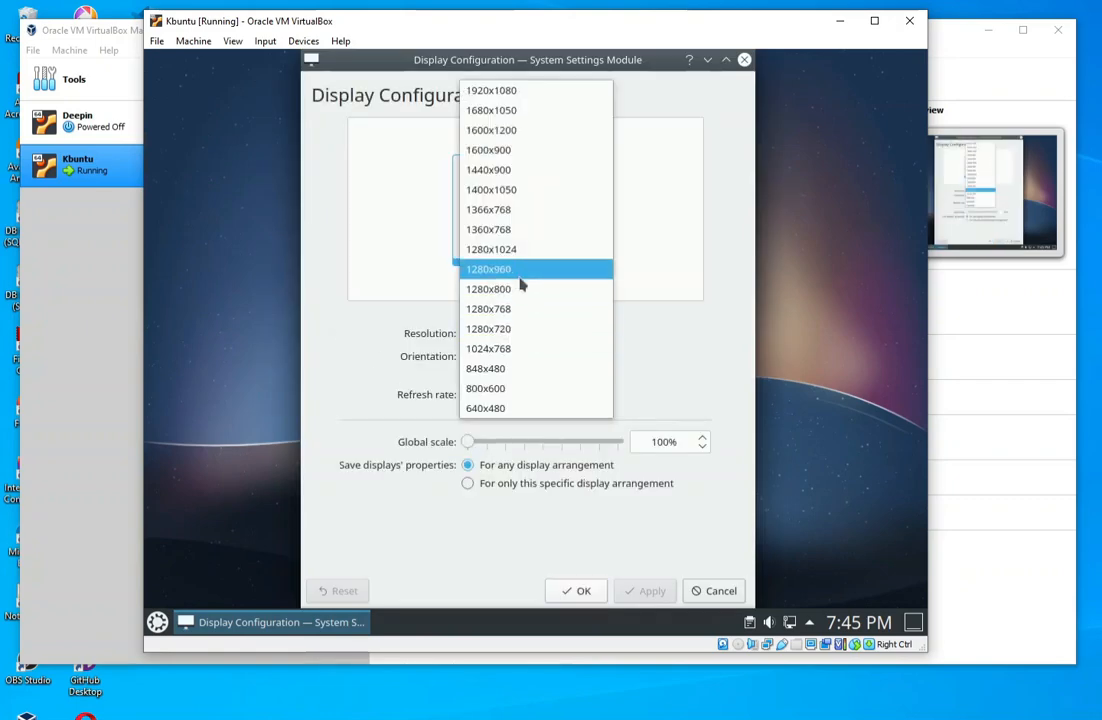
pyautogui.click(492, 170)
pyautogui.click(648, 591)
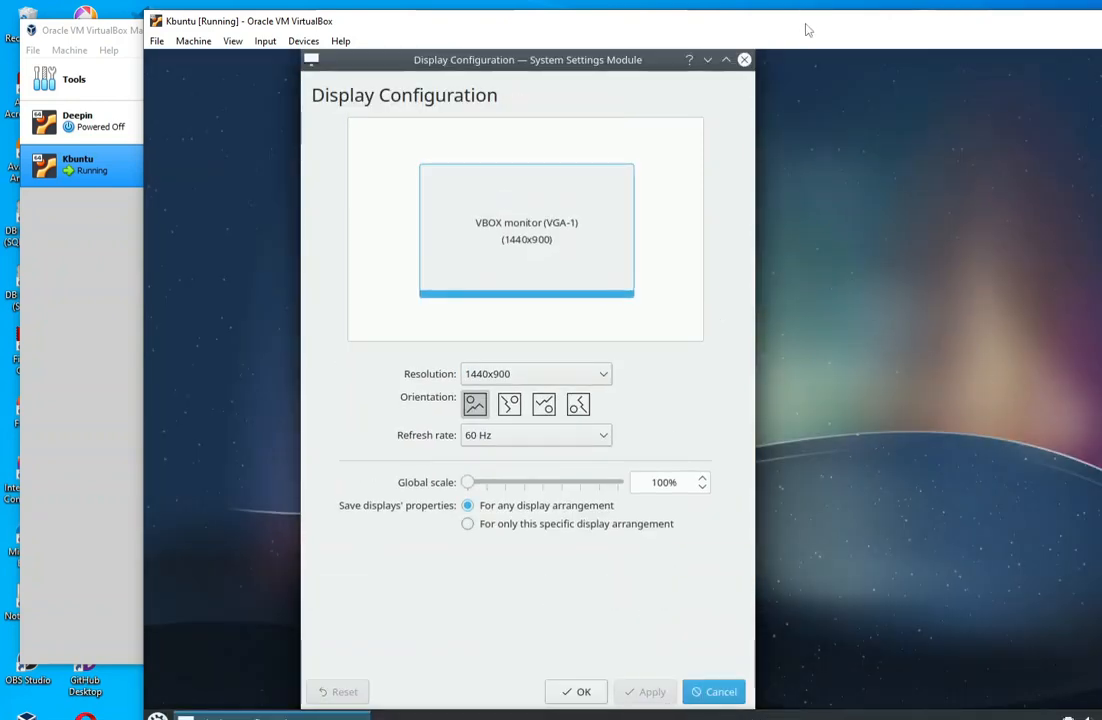
pyautogui.moveTo(804, 30); pyautogui.dragTo(549, 30)
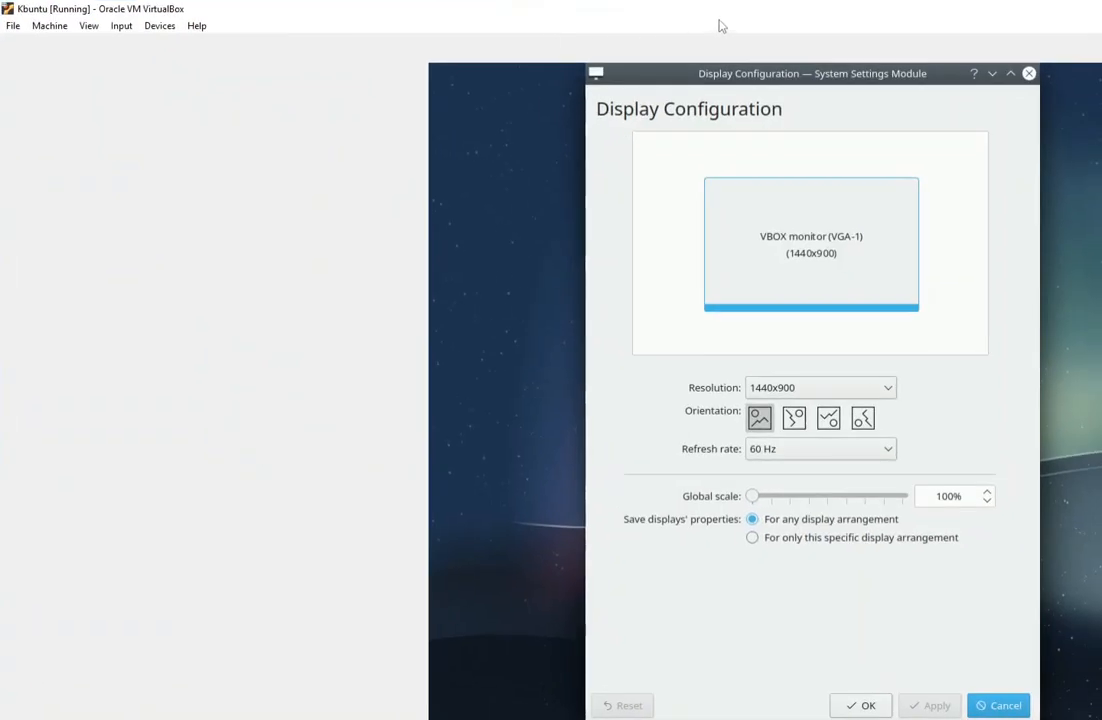
pyautogui.click(1101, 9)
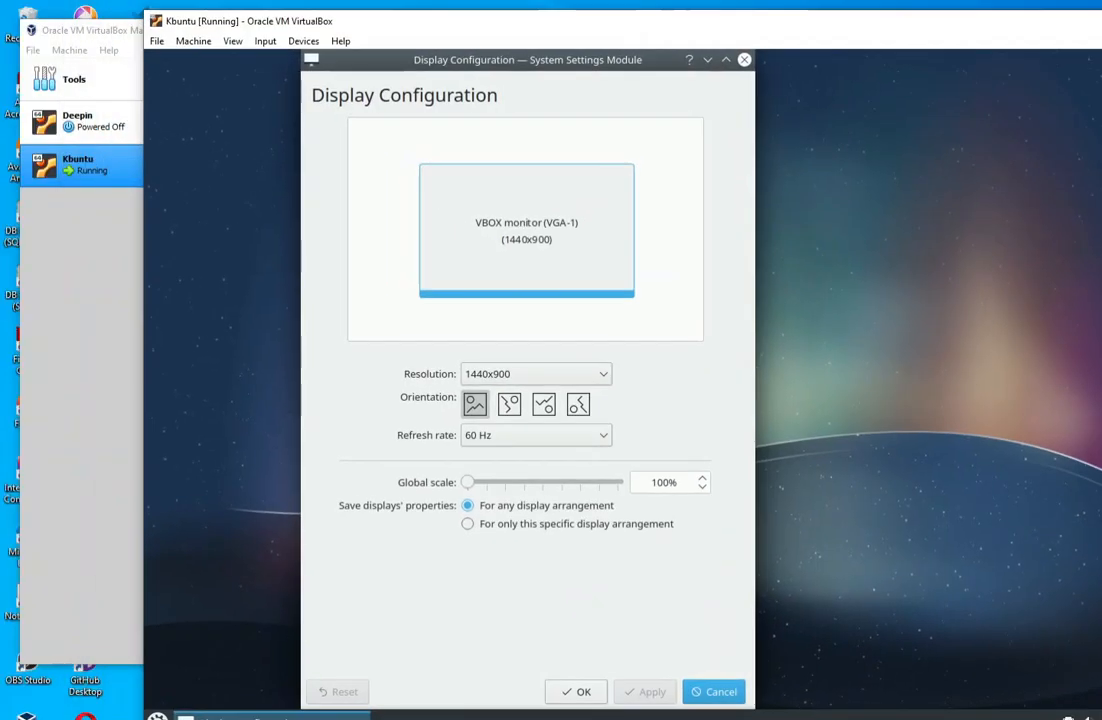
pyautogui.moveTo(871, 27); pyautogui.dragTo(728, 22)
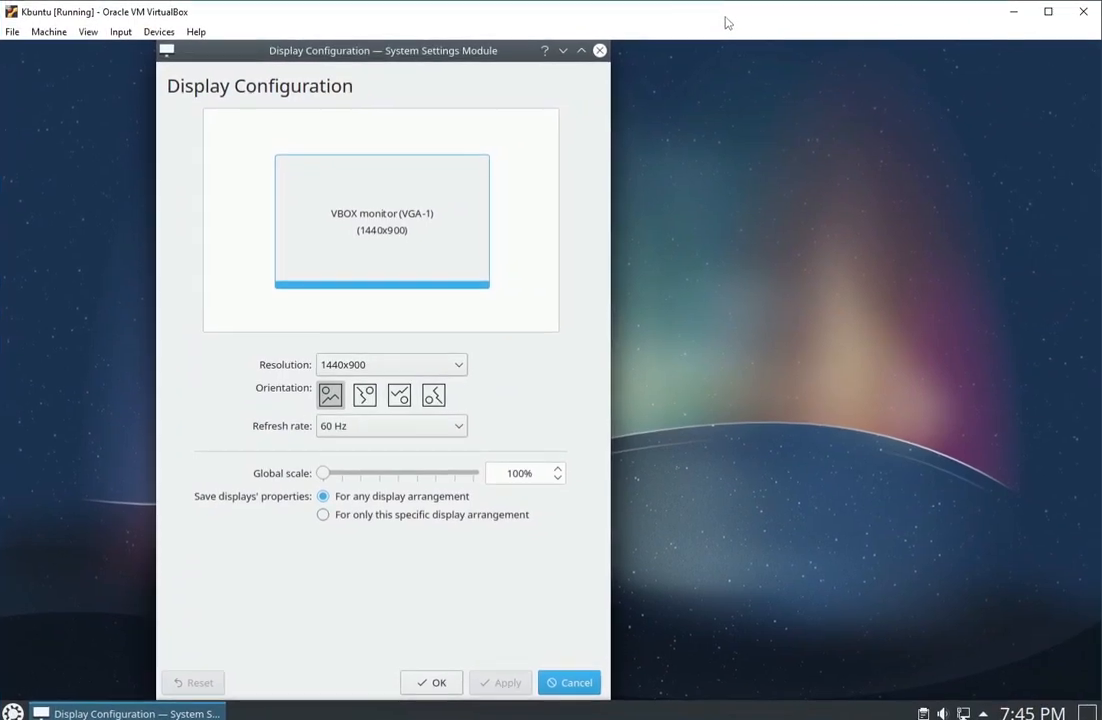
# - Set the VBOX monitor's resolution to 1366x768 and apply it
pyautogui.click(455, 364)
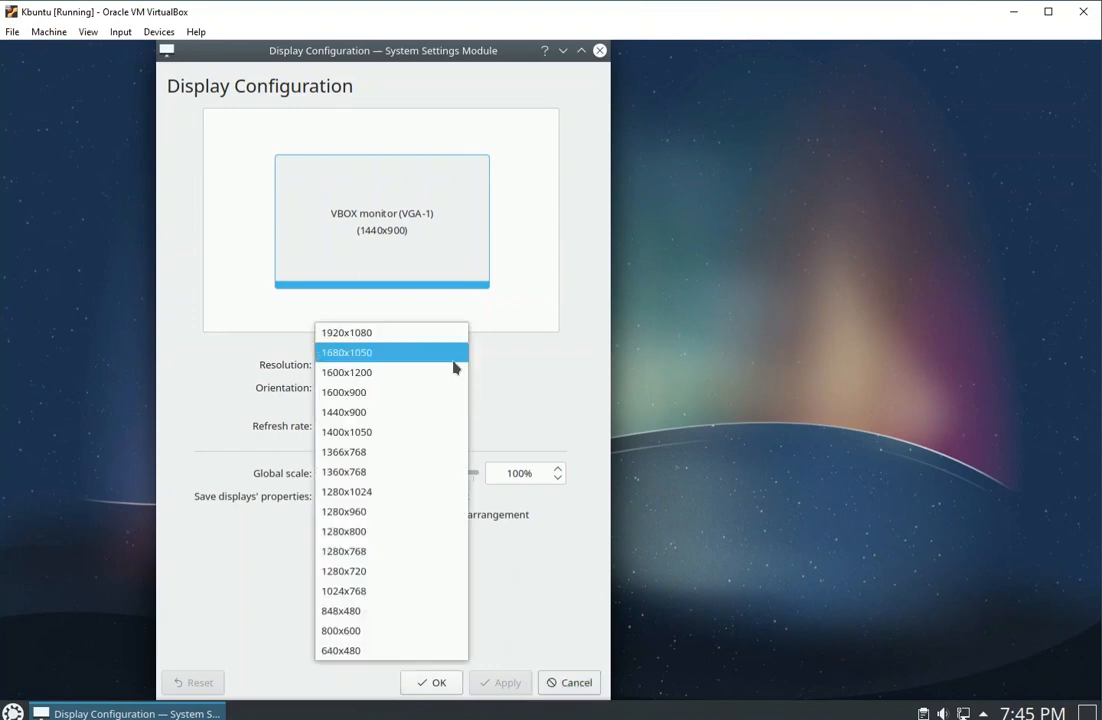
pyautogui.click(350, 453)
pyautogui.click(517, 684)
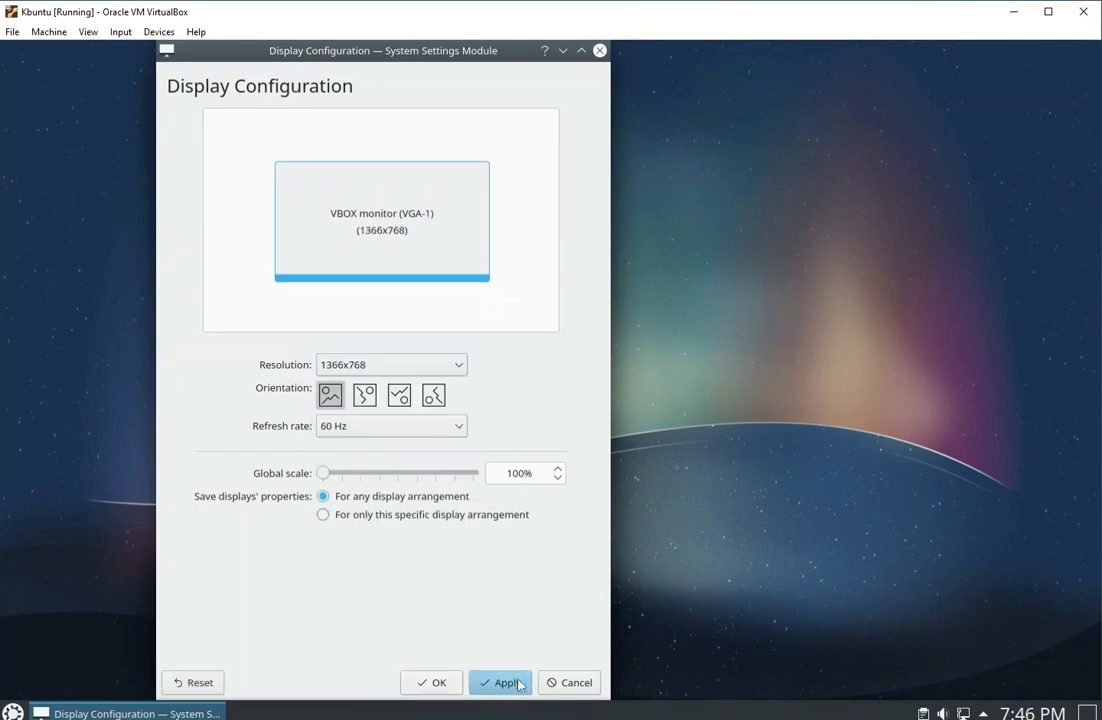
# - Accept and close Display Configuration, and move the virtual machine window down to uncover the VirtualBox Manager's Kbuntu details
pyautogui.moveTo(445, 20); pyautogui.dragTo(465, 26)
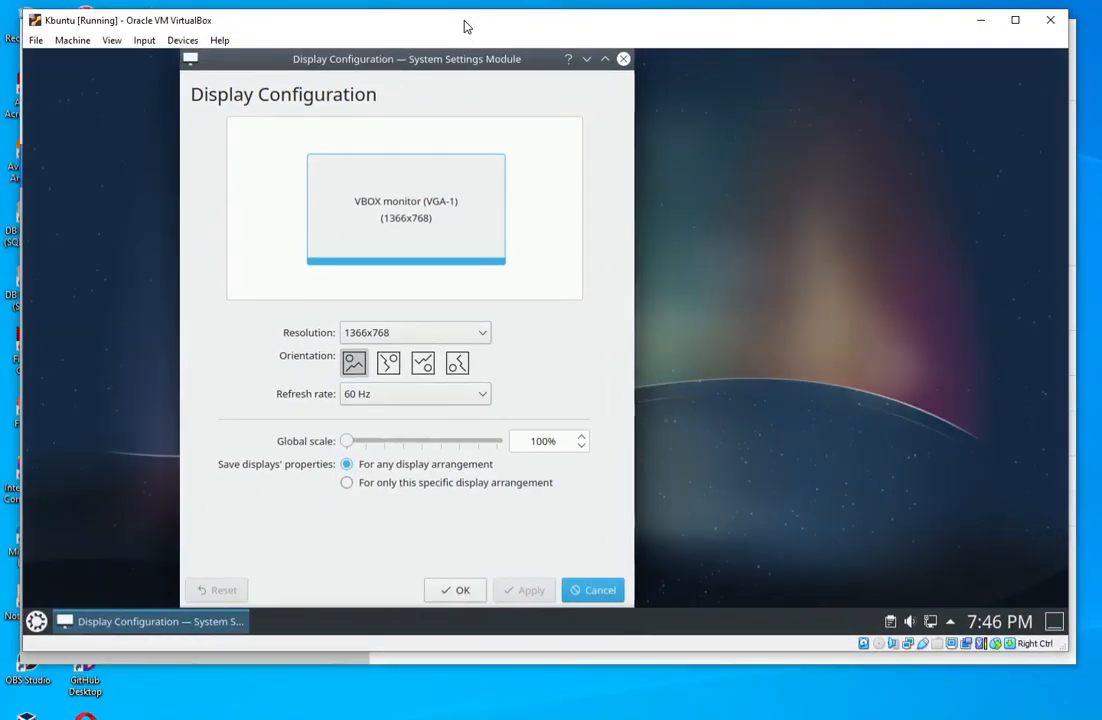
pyautogui.click(459, 588)
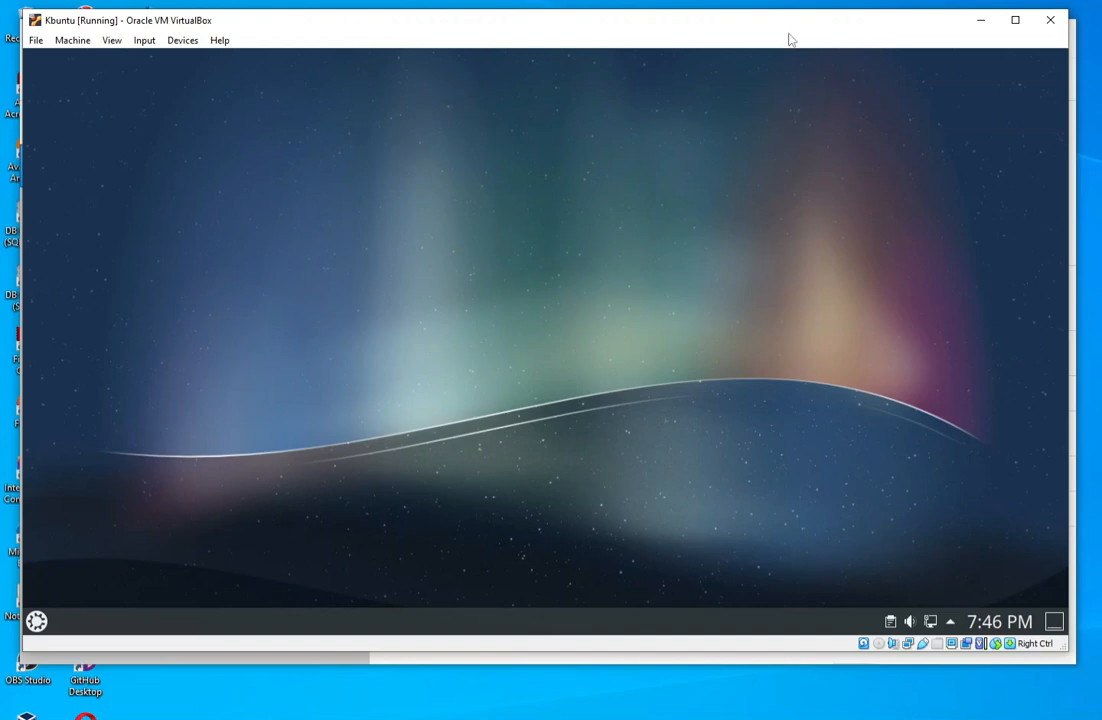
pyautogui.moveTo(790, 37); pyautogui.dragTo(810, 390)
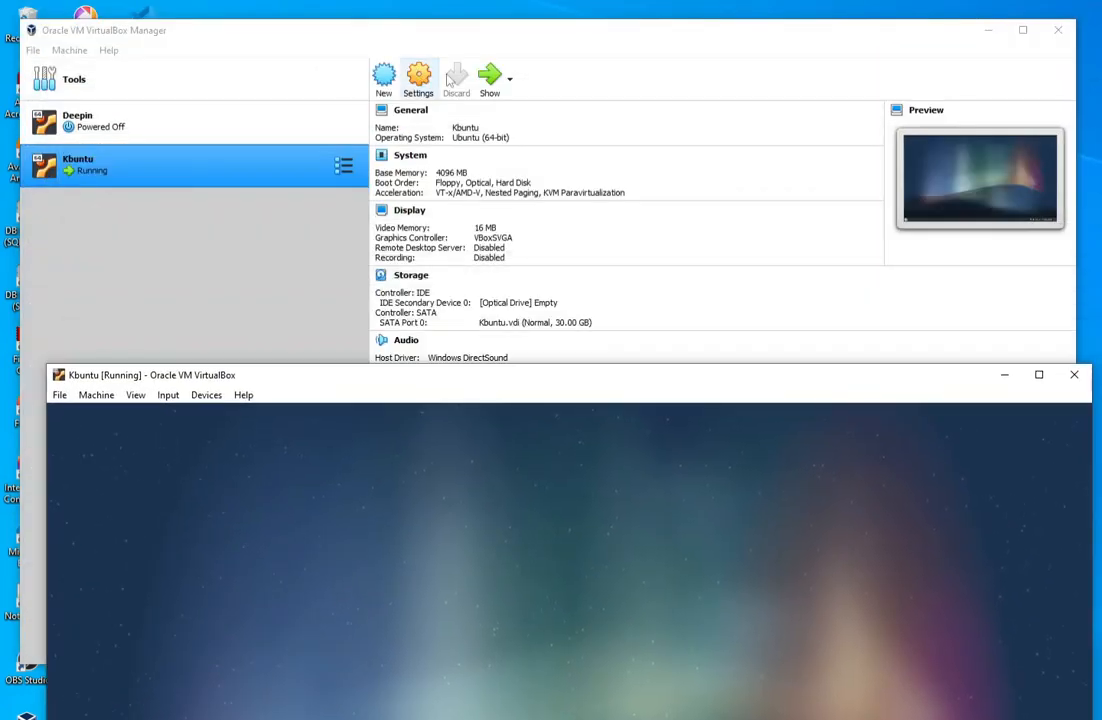